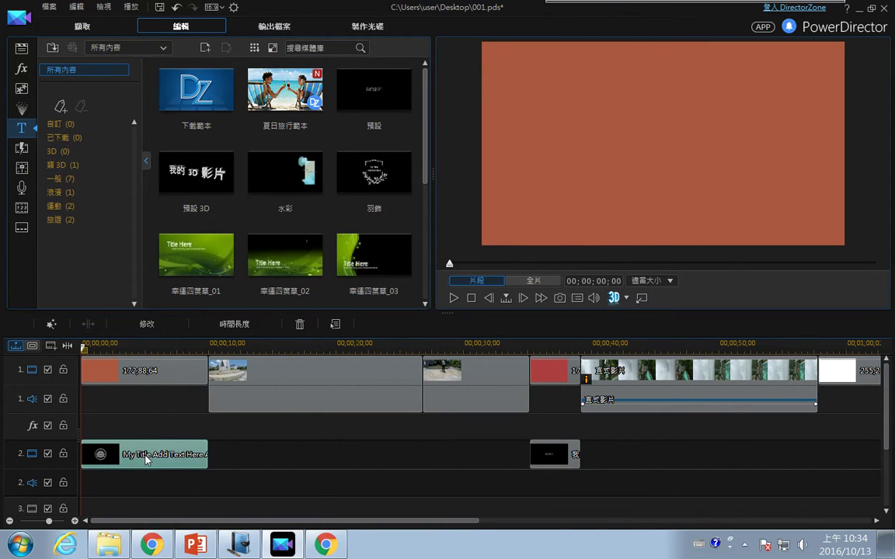
Step: Open the opening title clip on track 2 for editing, replace its placeholder text with 2016.10.13 and move it slightly within the frame
double_click(145, 458)
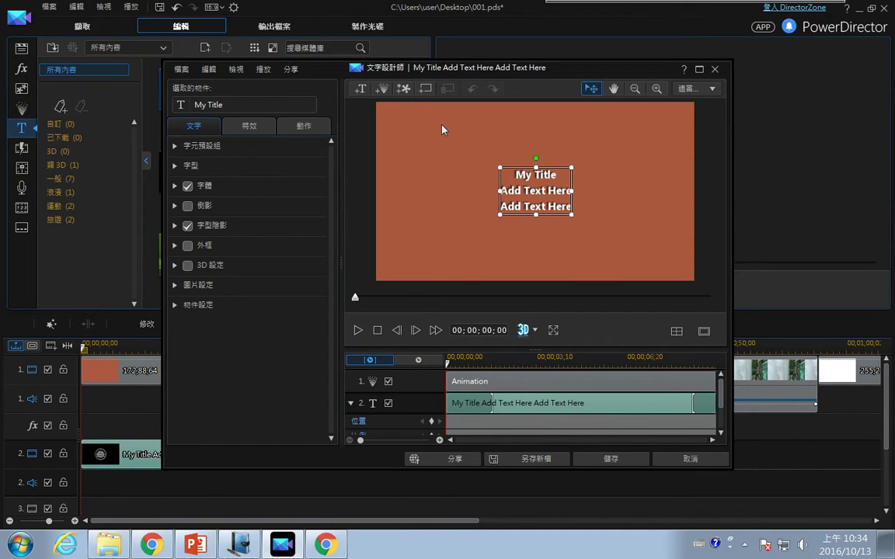
drag(468, 74, 418, 67)
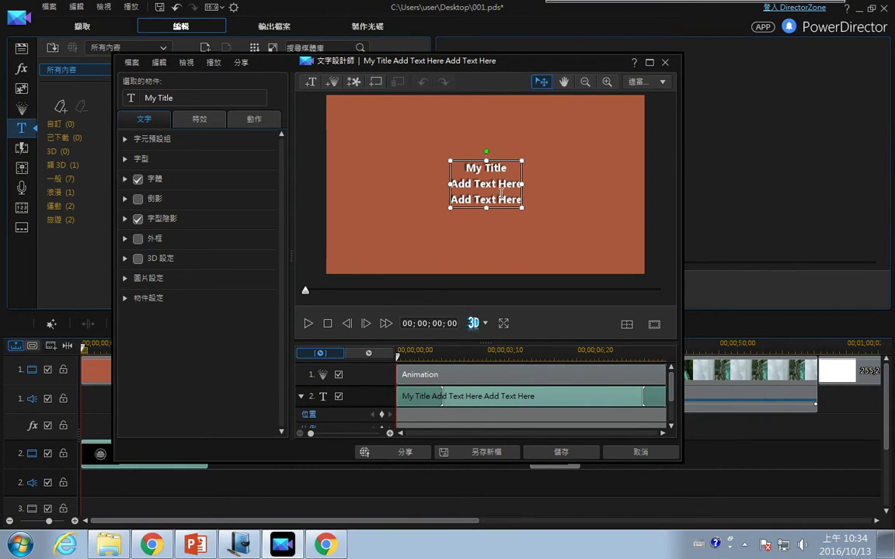
drag(471, 177, 525, 196)
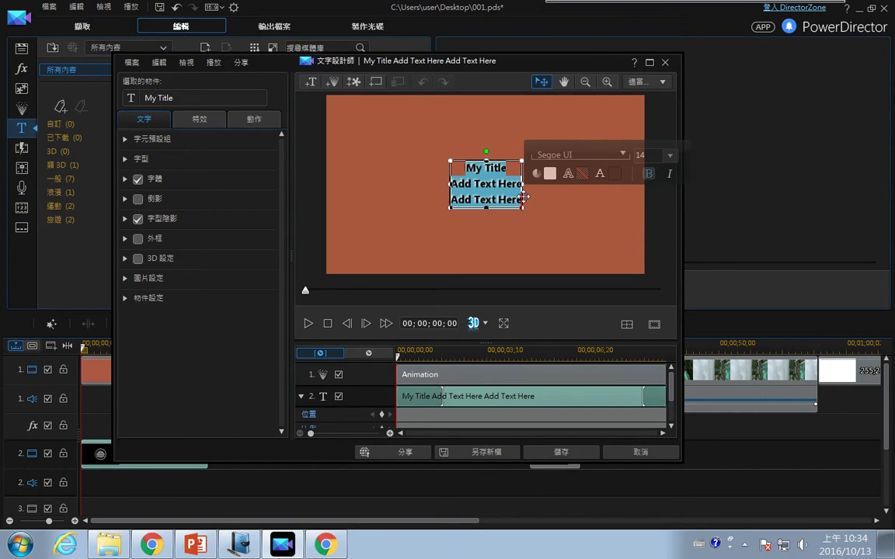
text(2016.10.13)
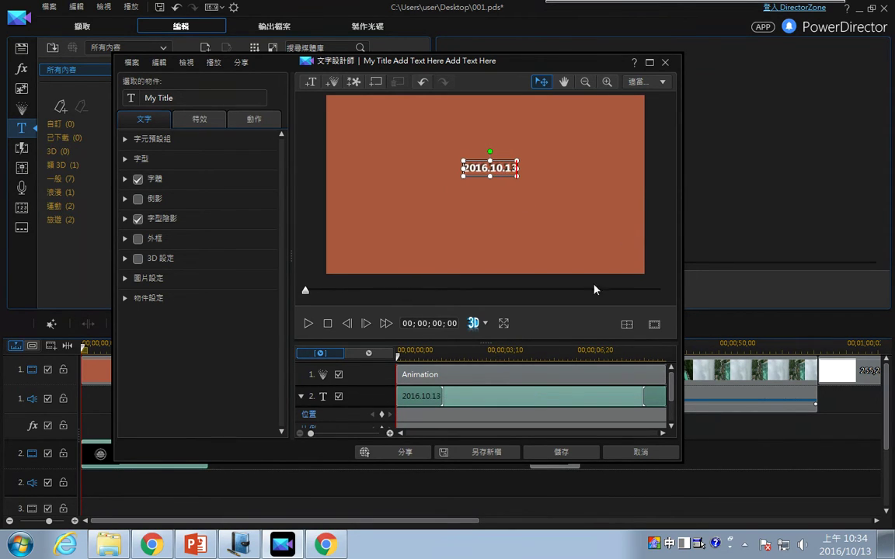
click(563, 258)
click(497, 167)
mouse_move(505, 166)
mouse_down()
mouse_move(518, 166)
mouse_move(501, 149)
mouse_up()
click(510, 160)
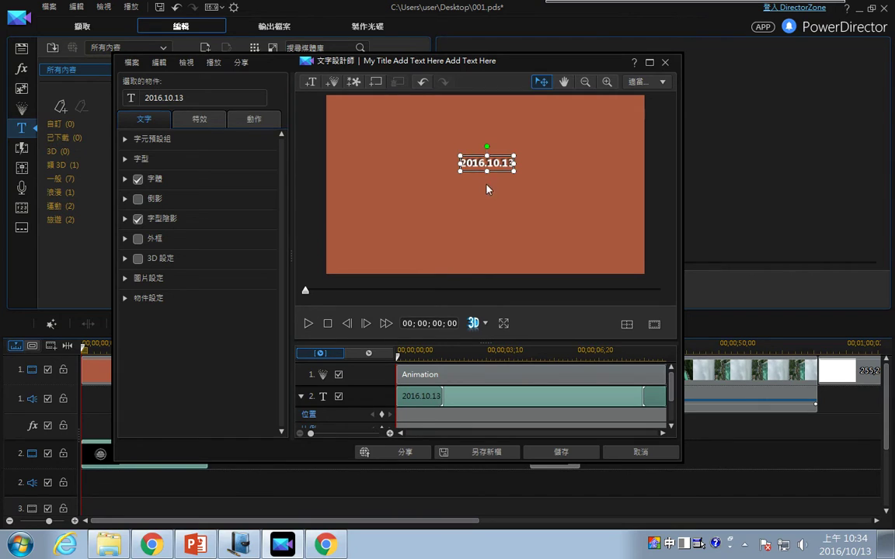
Step: Preview the title animation with the date text and return to its start
click(308, 324)
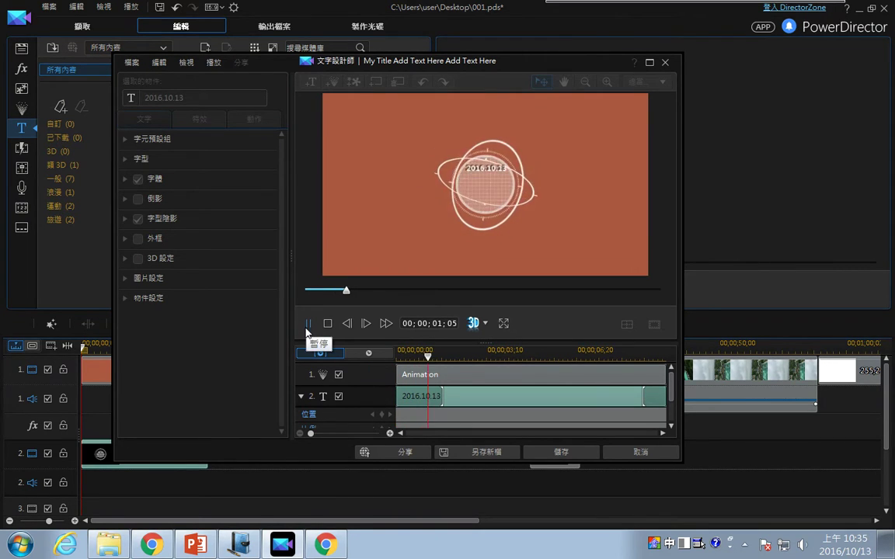
click(308, 323)
click(327, 323)
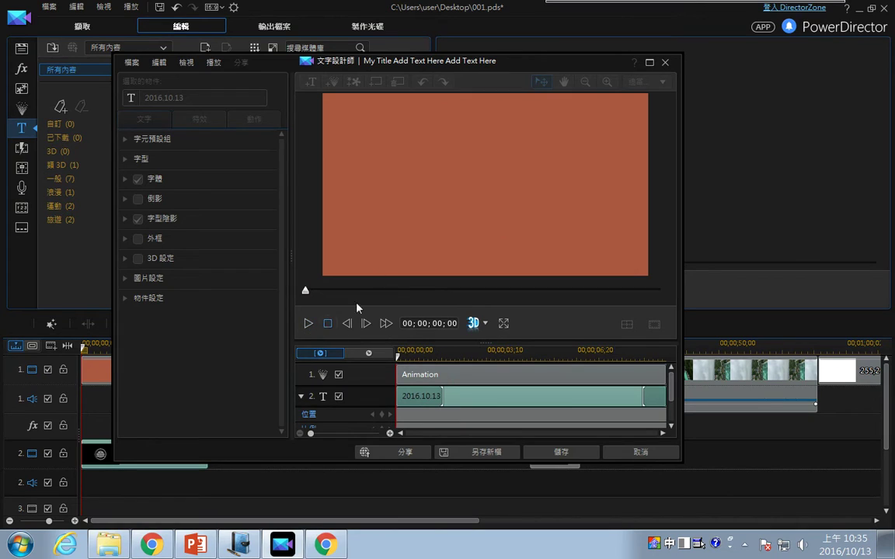
Step: Add a second text line reading 逢甲大學, centre it just below the date and enlarge it to about the date's width
click(491, 164)
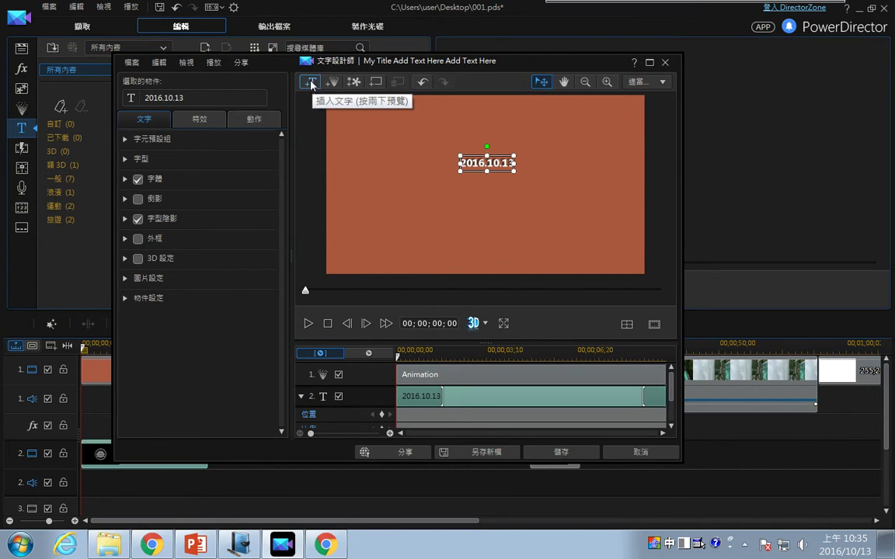
click(459, 186)
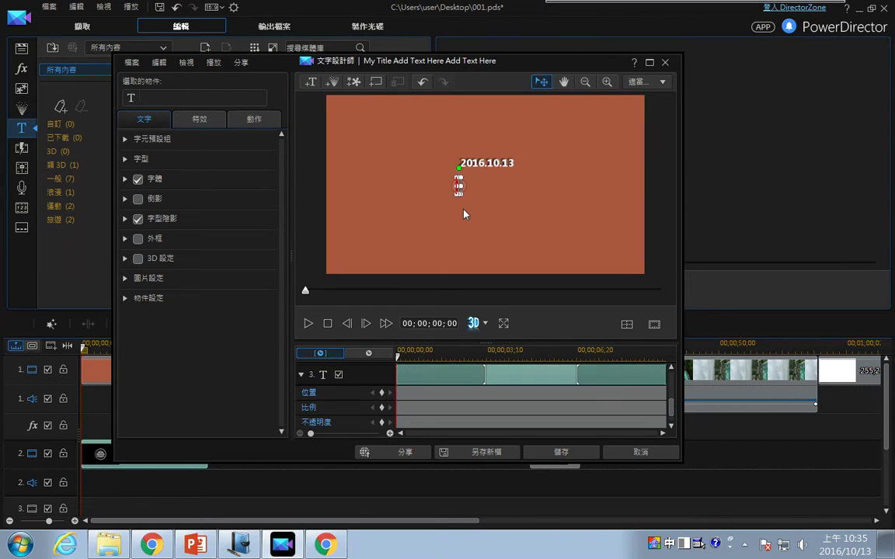
text(逢甲大學)
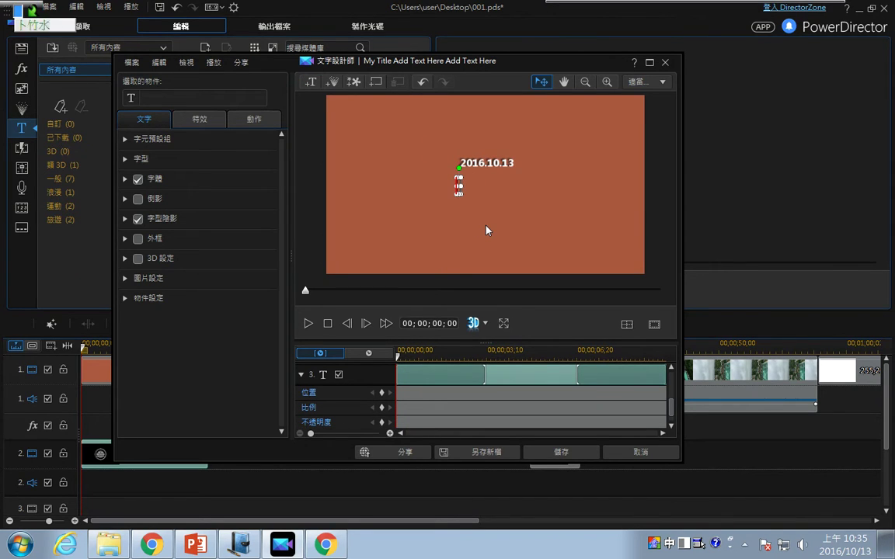
drag(474, 177, 498, 171)
click(499, 170)
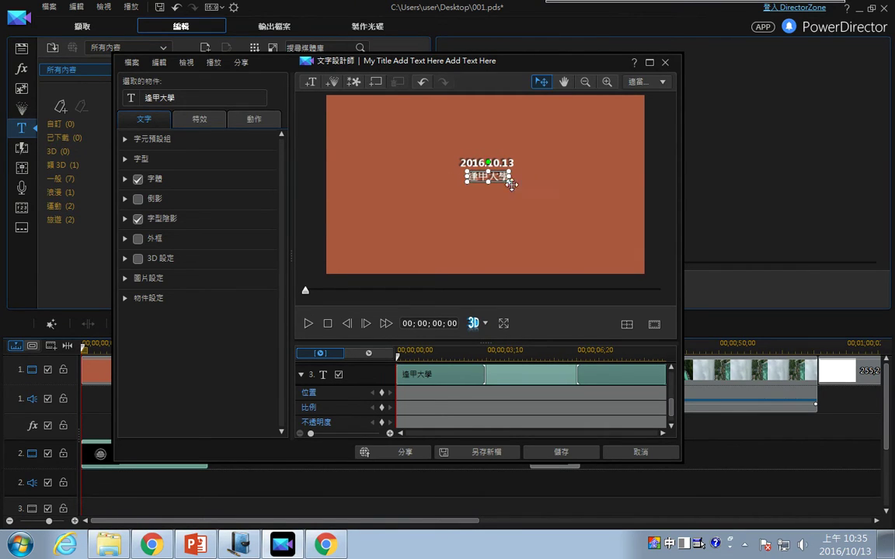
mouse_move(511, 184)
mouse_down()
mouse_move(518, 185)
mouse_move(501, 170)
mouse_up()
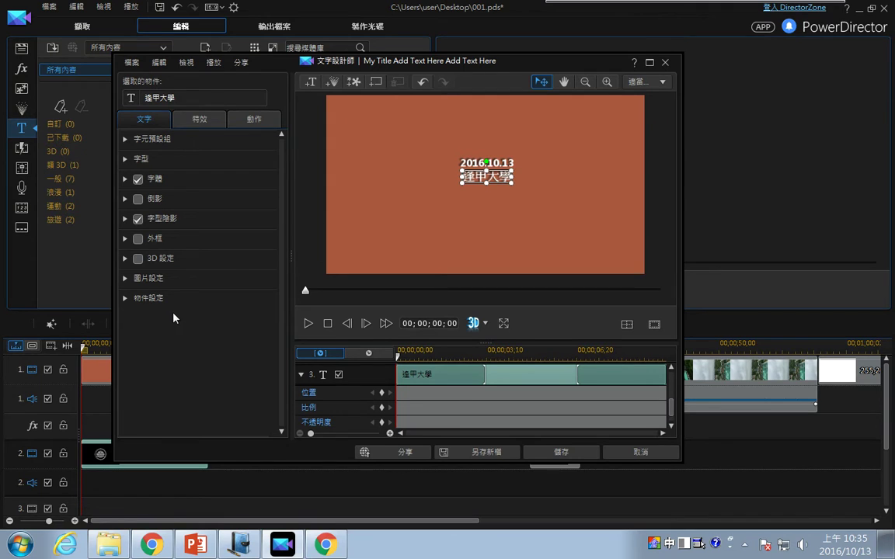
Step: Examine the character presets, font, face fill and shadow settings of the 逢甲大學 text
click(124, 140)
drag(282, 167, 288, 138)
click(125, 140)
click(125, 159)
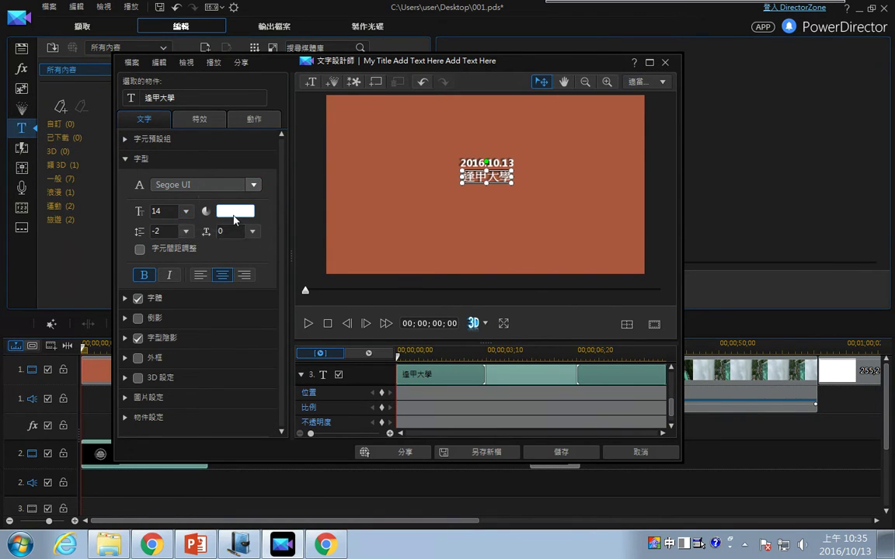
click(125, 159)
click(125, 179)
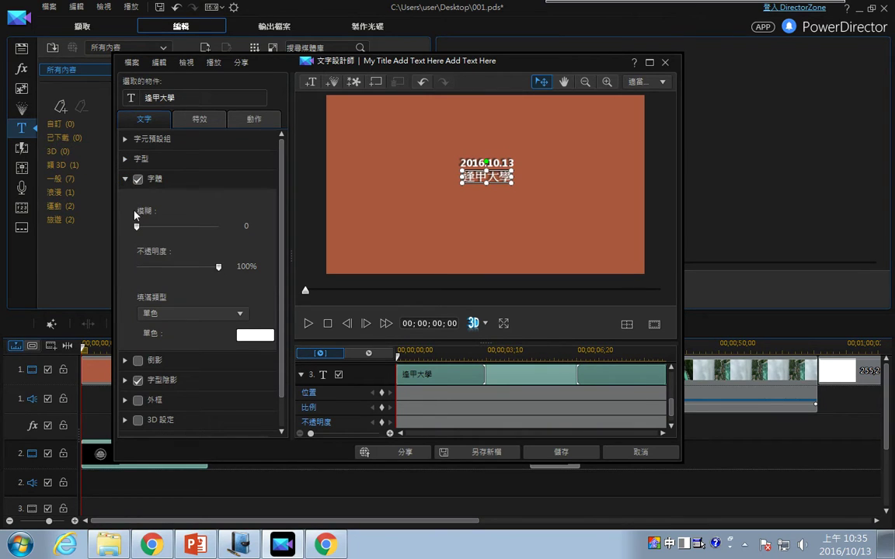
click(177, 313)
click(177, 325)
click(126, 179)
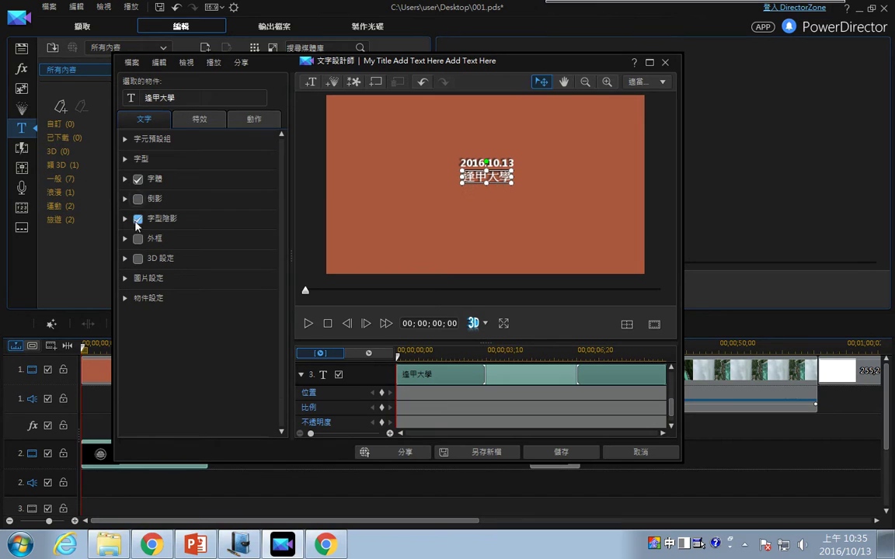
click(138, 219)
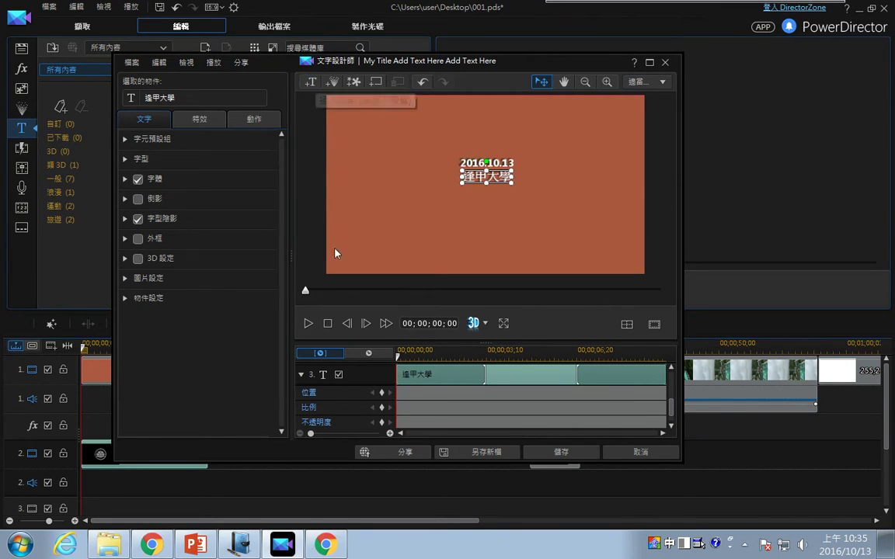
Step: Preview the title with both text lines, stop playback and select the date text
key(space)
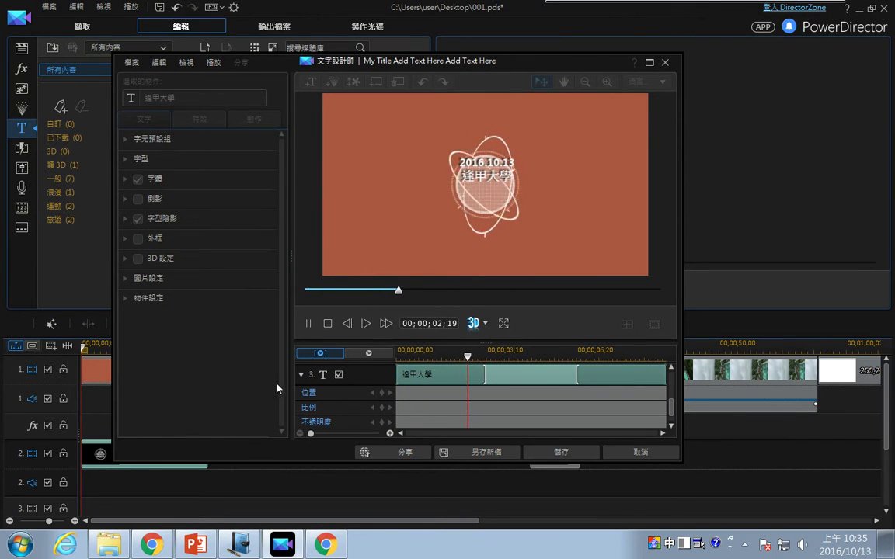
click(327, 323)
click(494, 163)
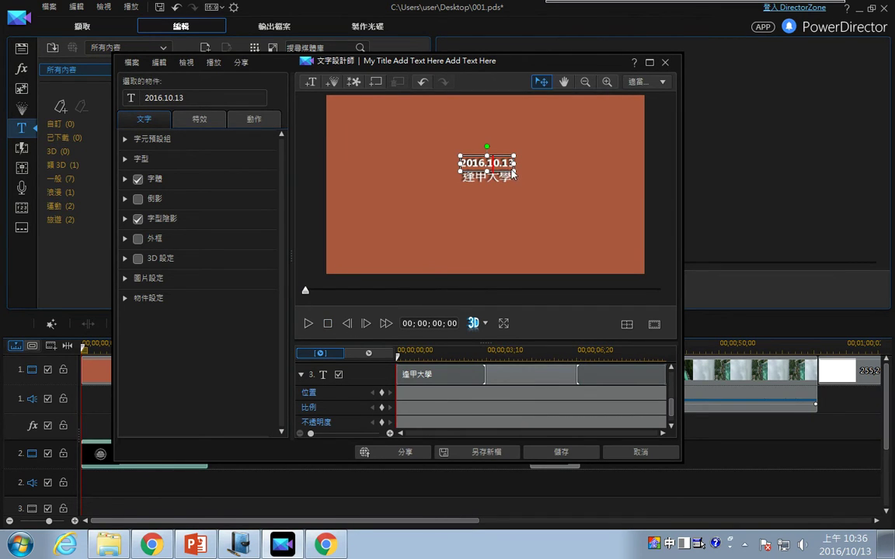
Step: Try the 向左單飛 starting effect on the 逢甲大學 text and settle on 搖晃 as its starting effect
click(480, 180)
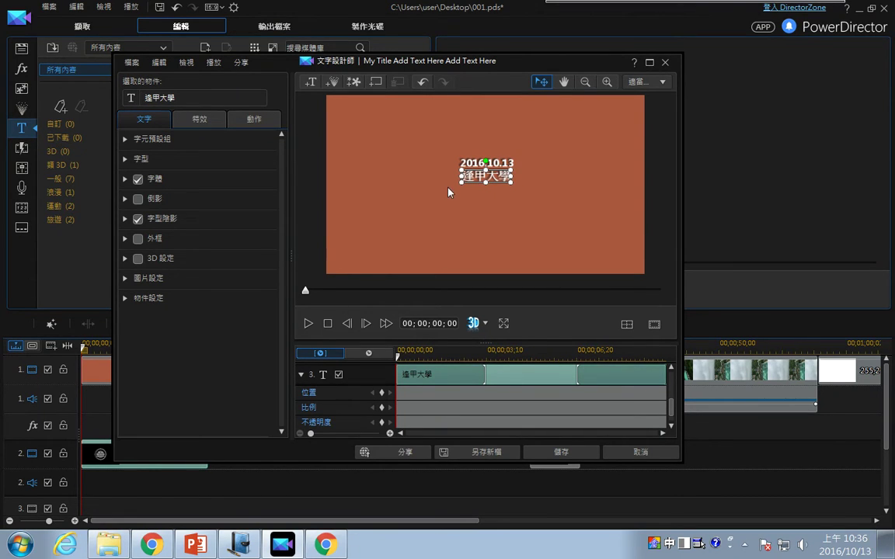
click(200, 120)
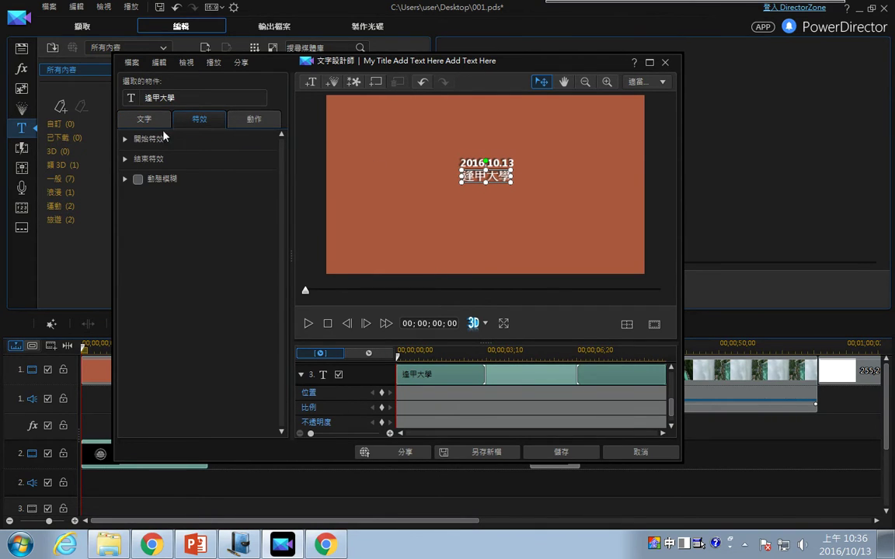
click(124, 140)
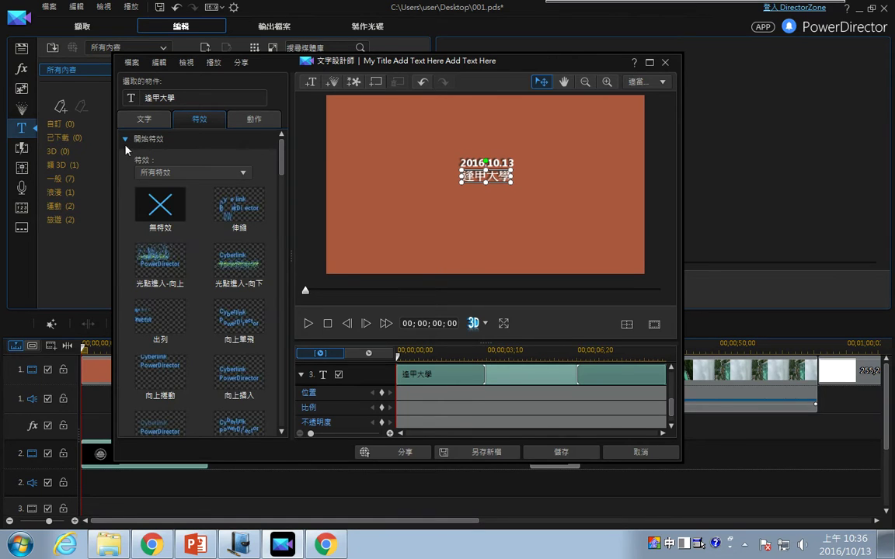
click(174, 280)
scroll(264, 373, down, 5)
scroll(248, 345, down, 3)
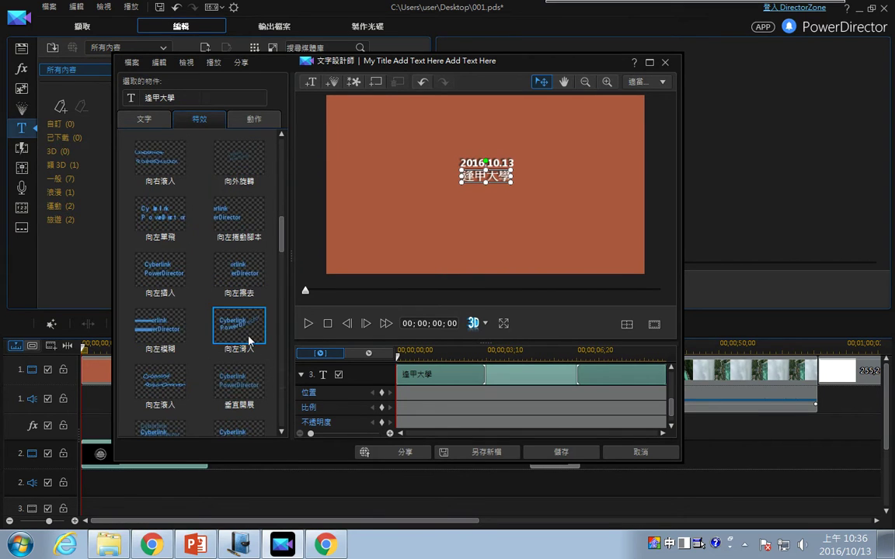
scroll(168, 294, down, 2)
click(172, 220)
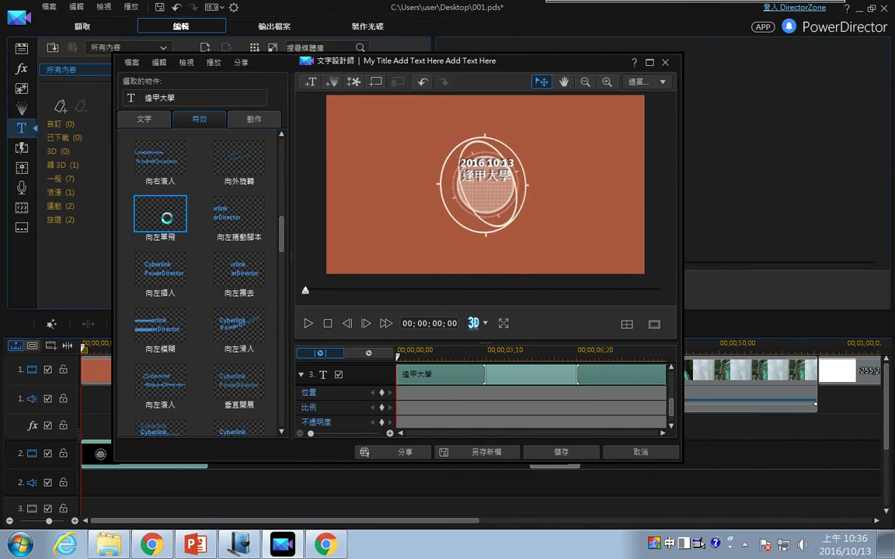
drag(285, 244, 283, 286)
scroll(254, 248, down, 2)
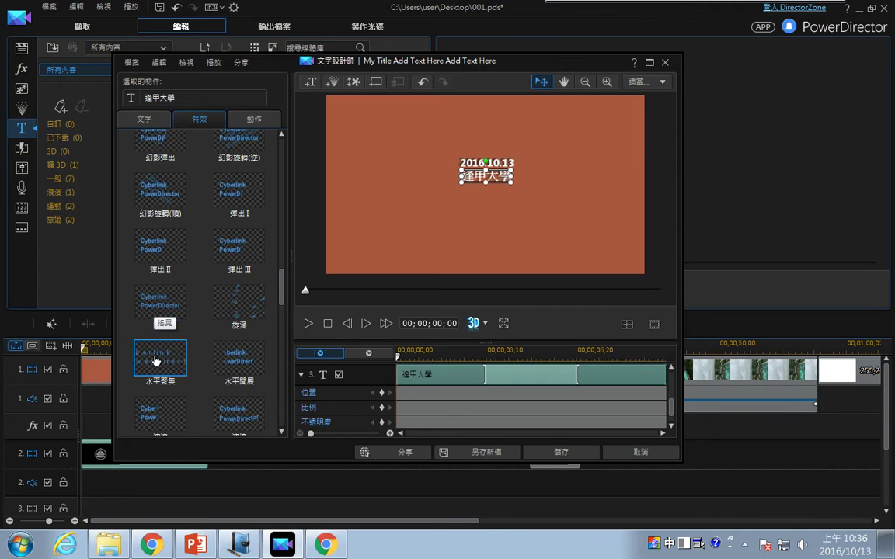
click(159, 304)
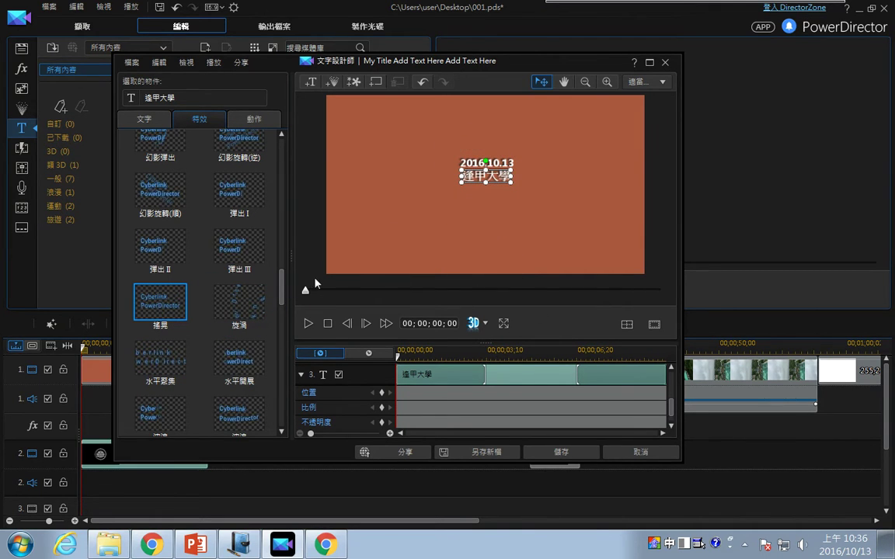
Step: Set the ending effect of the 逢甲大學 text to 伸縮 and save the title
scroll(251, 264, up, 10)
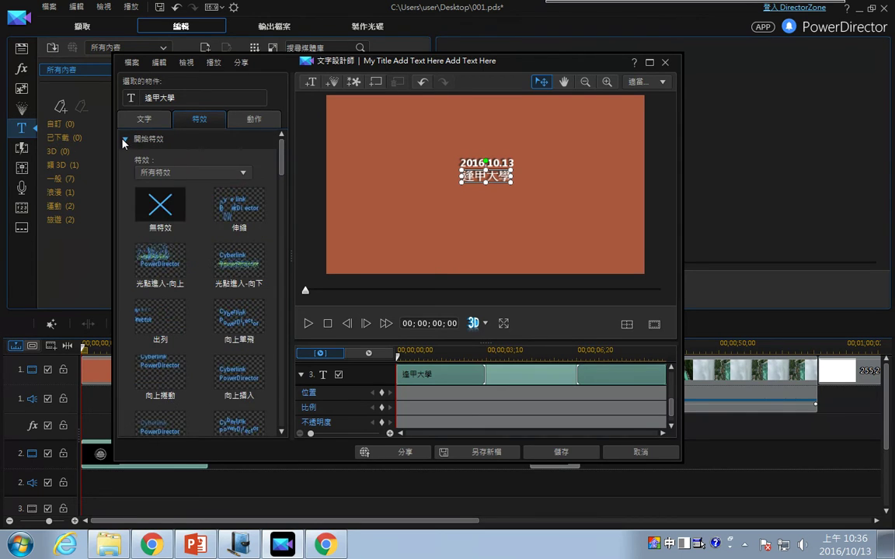
click(124, 140)
click(124, 160)
click(238, 204)
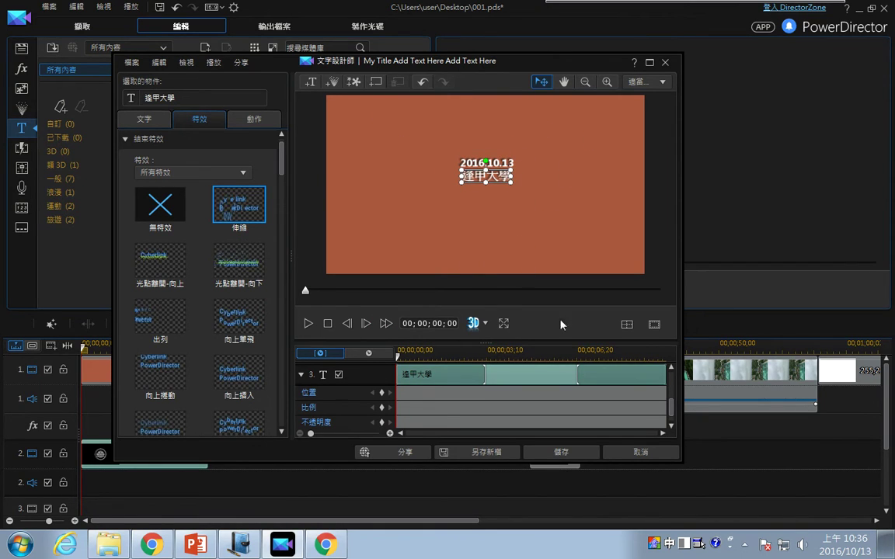
click(561, 451)
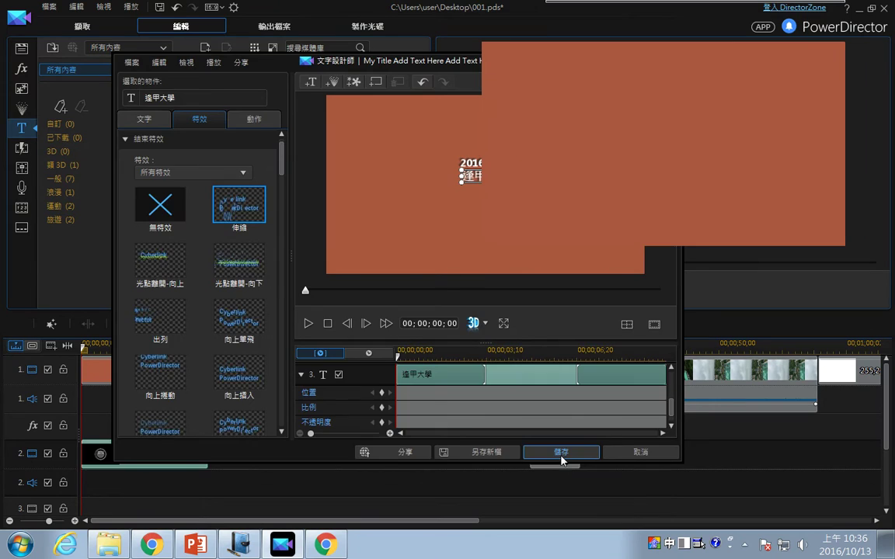
Step: Play the whole movie from the beginning through the opening title into the first video clip, and stop it
click(533, 280)
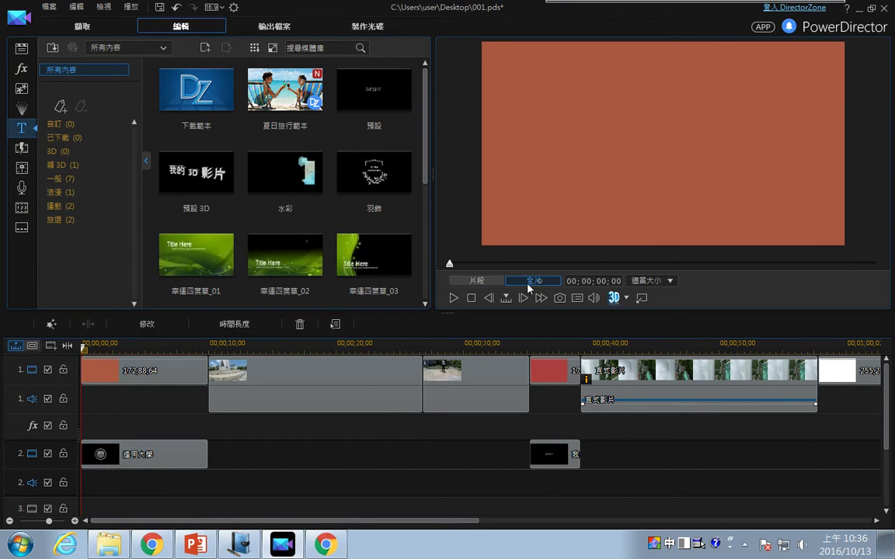
click(453, 297)
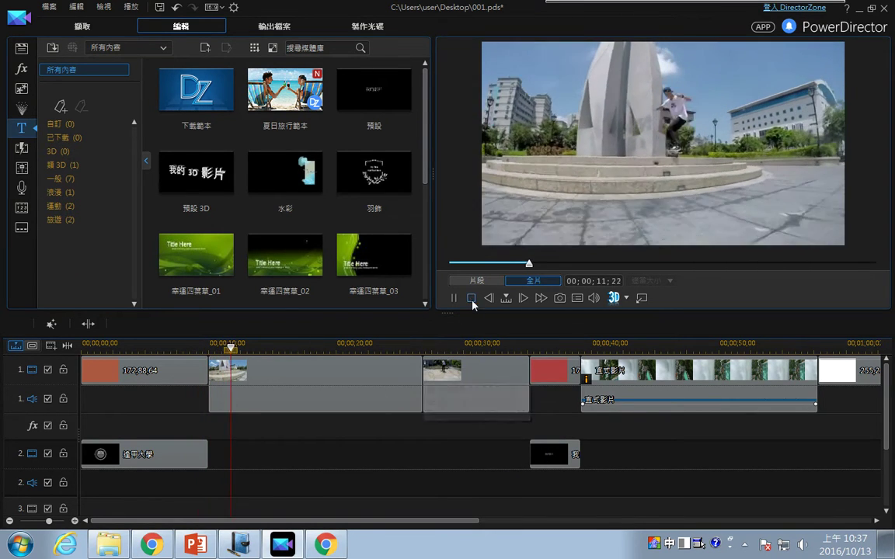
click(470, 298)
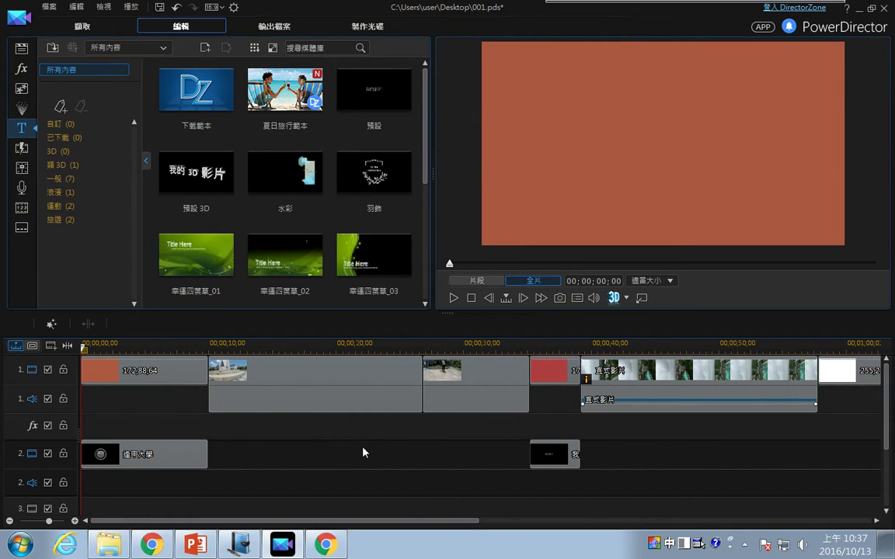
Step: Add the 音樂錄影帶 title to track 2 directly after the opening title, preview it over the video and select its clip
drag(428, 161, 421, 267)
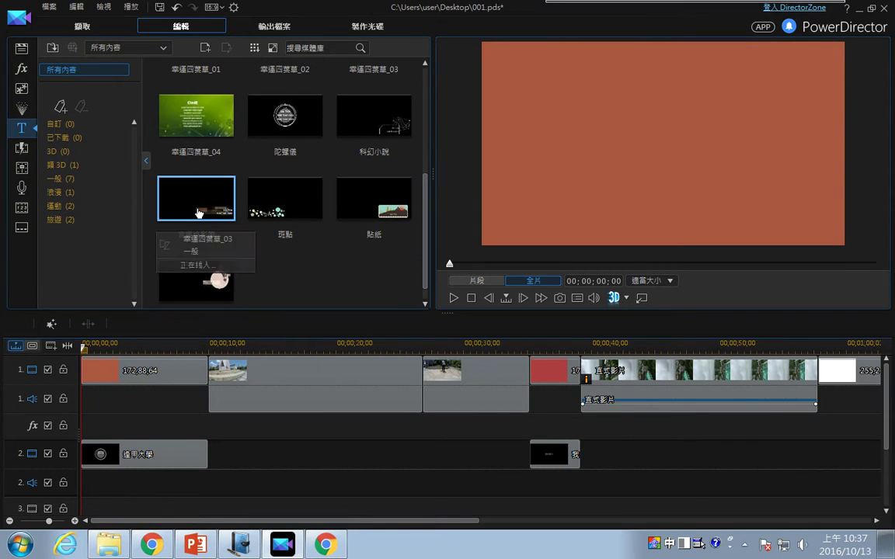
drag(199, 194, 211, 469)
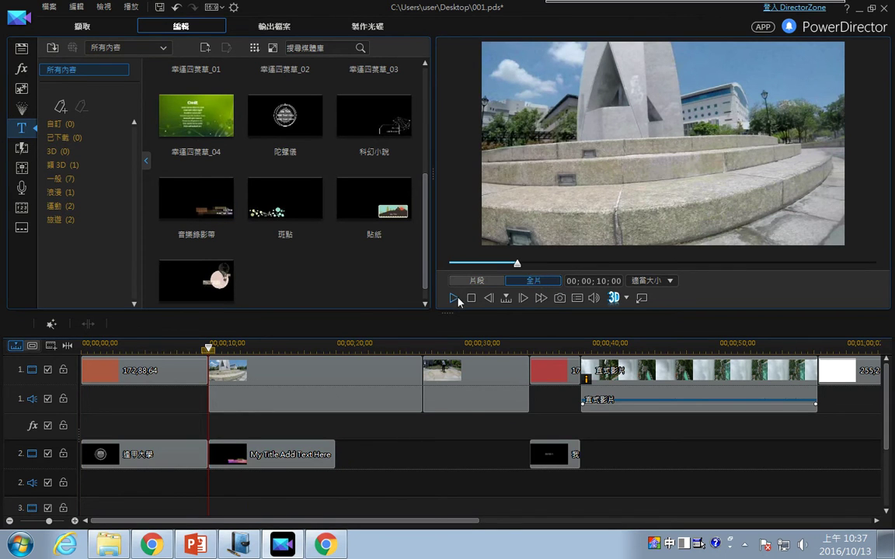
click(456, 298)
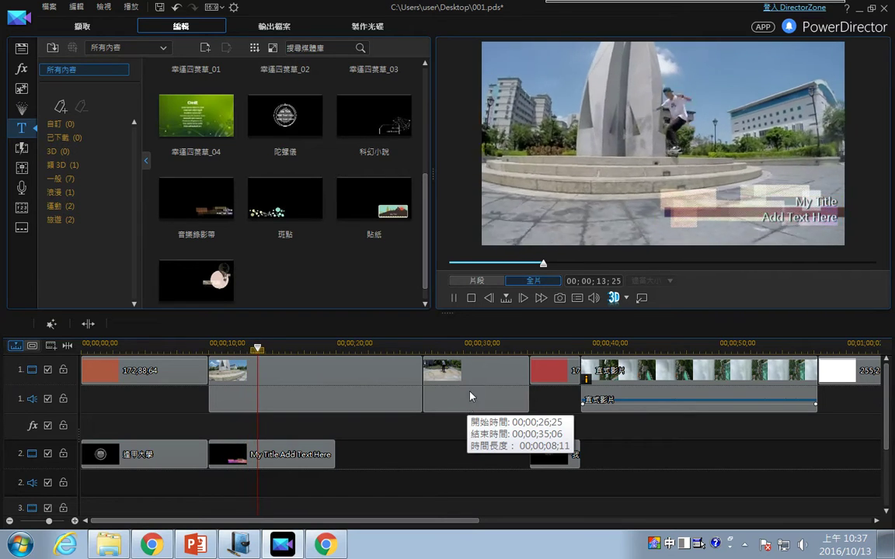
click(280, 461)
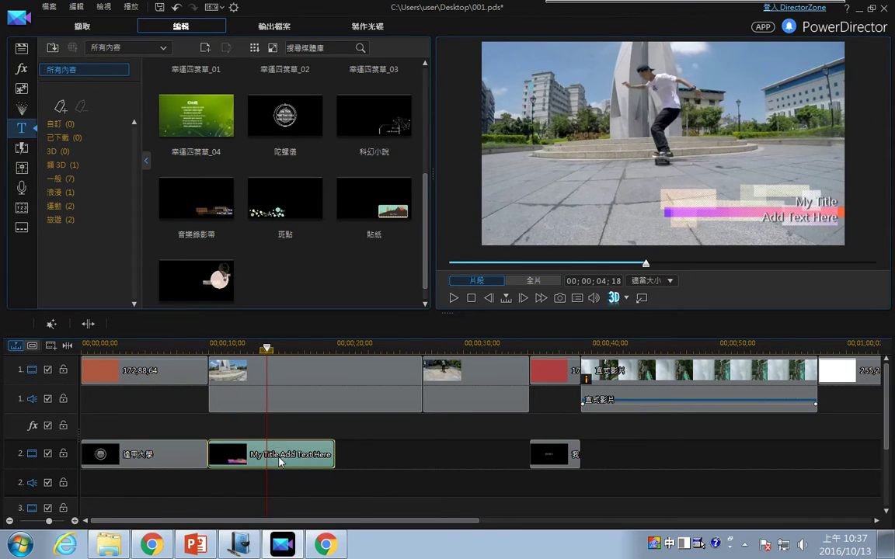
Step: Replace the text of the title after the opening on track 2 with 第一招 and 重播及倒播 on two lines
double_click(282, 461)
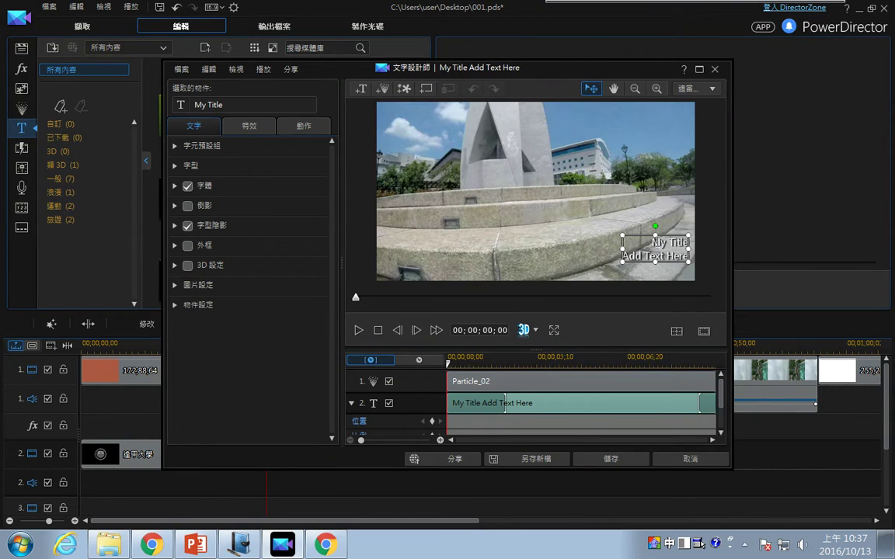
drag(652, 242, 693, 247)
text(第一招)
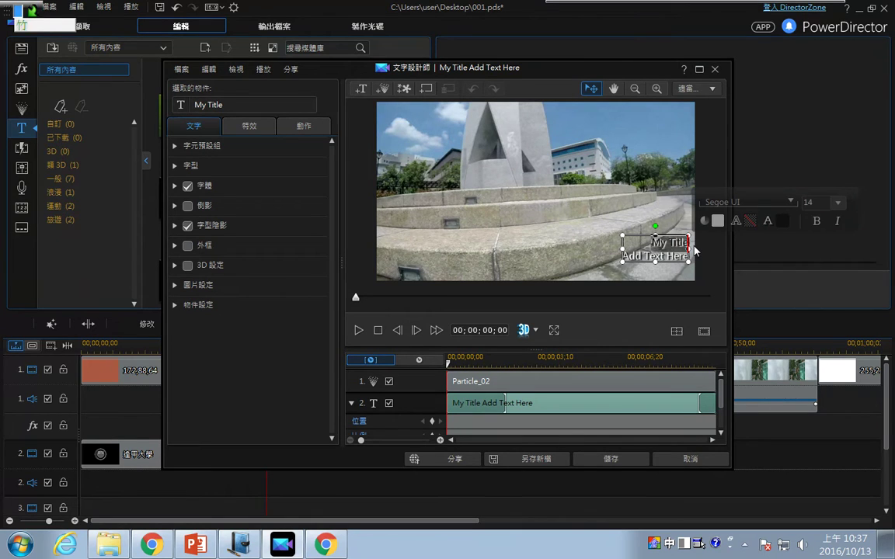
text(第一招)
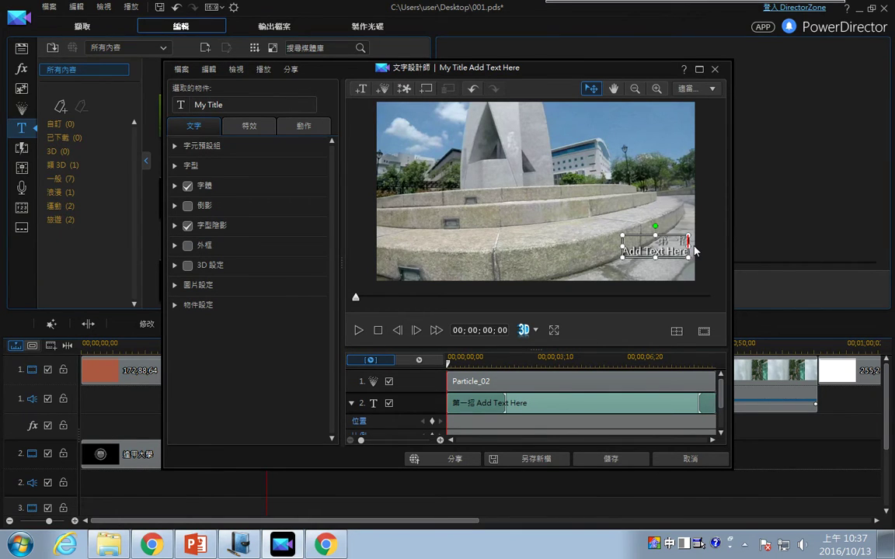
click(630, 251)
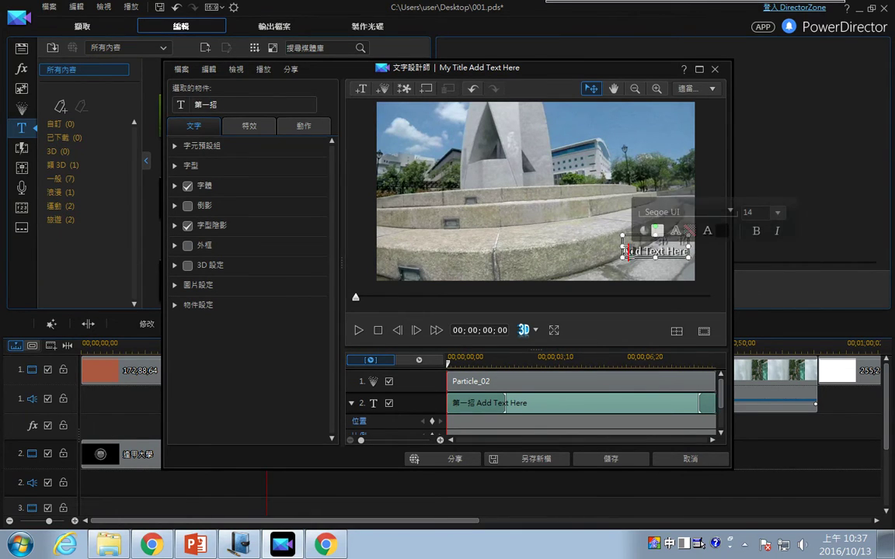
drag(625, 250, 703, 258)
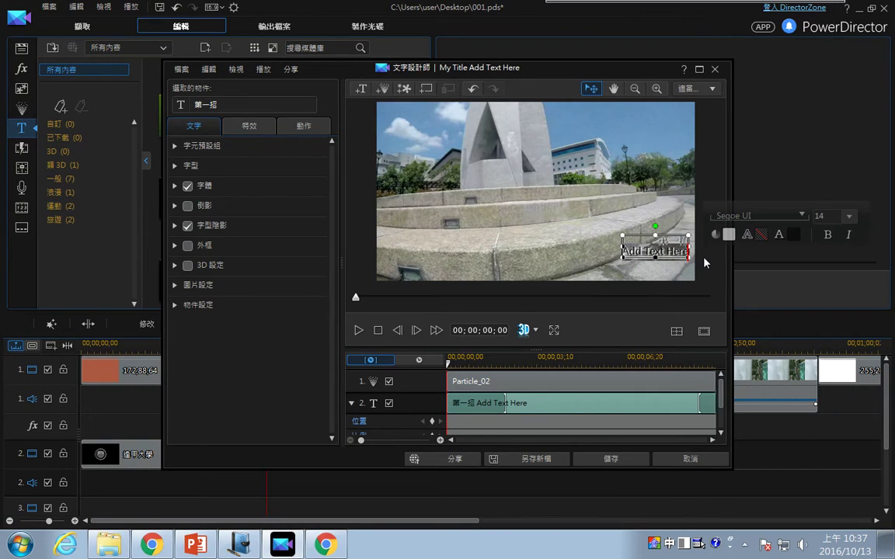
text(十)
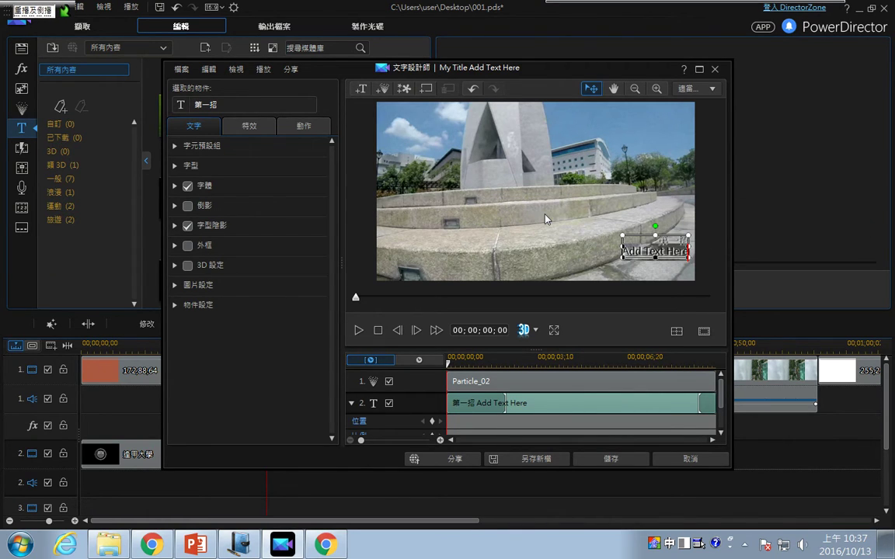
text(重播及劇播)
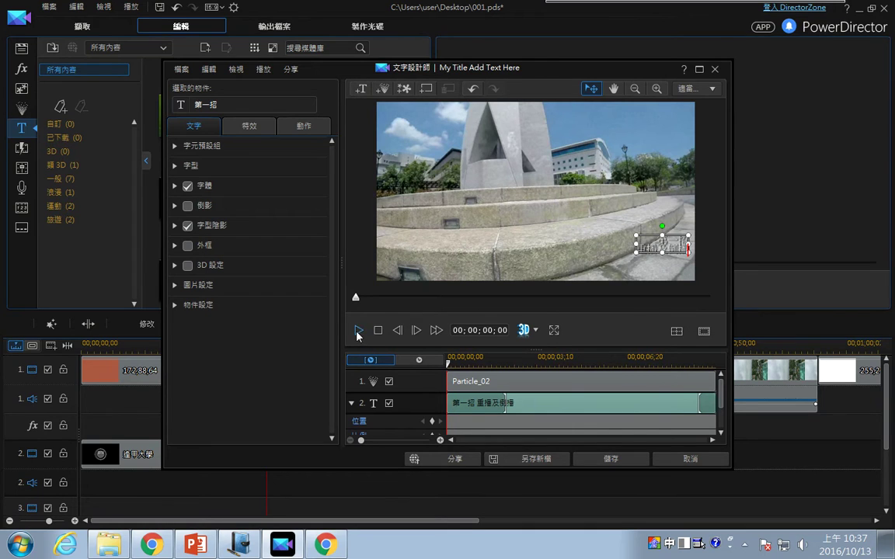
Step: Preview the edited title, then enlarge its text slightly and shift it back inside the frame's right edge
key(space)
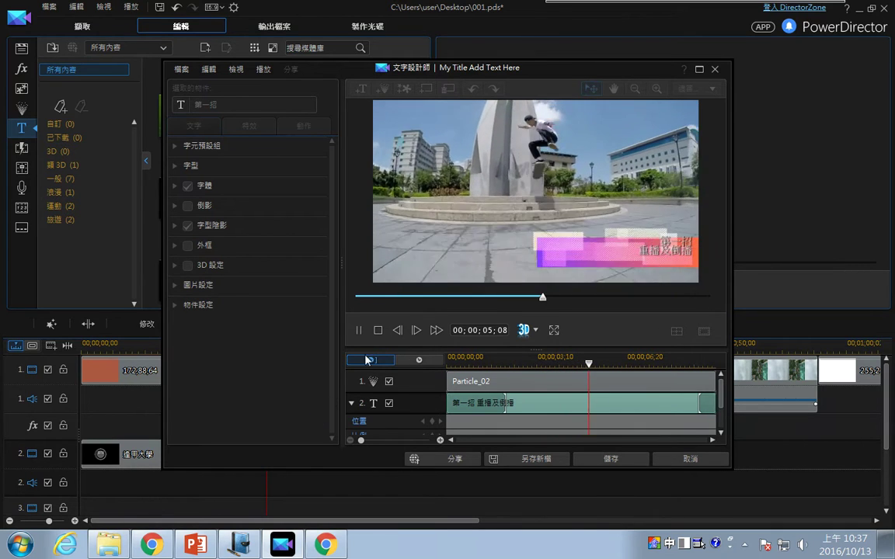
click(378, 330)
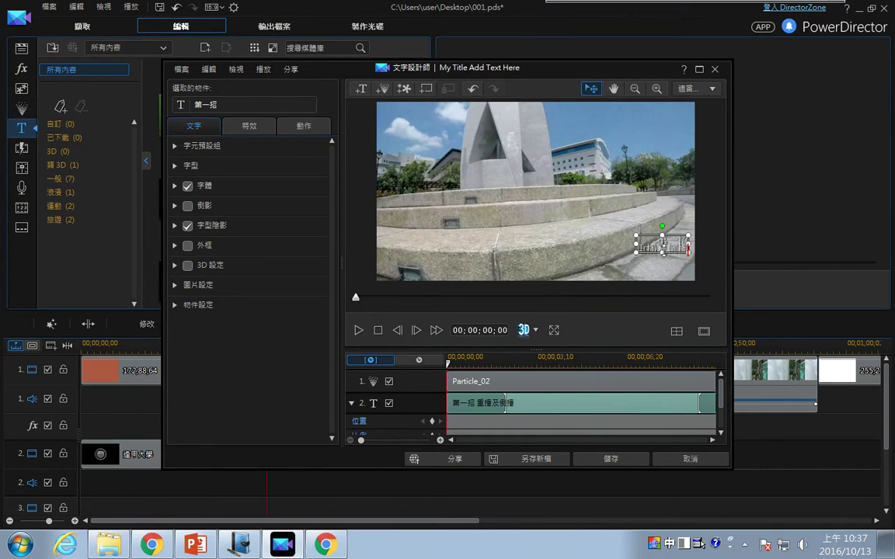
drag(661, 254, 662, 258)
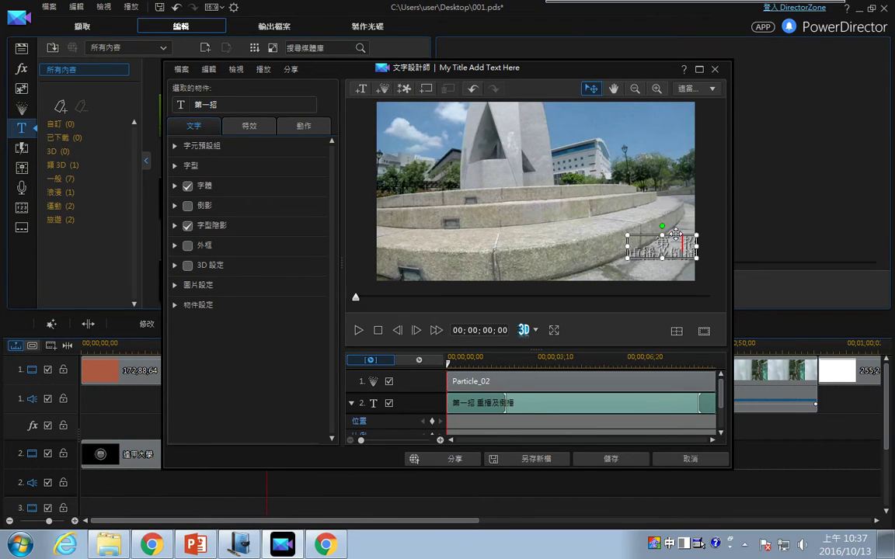
drag(676, 233, 668, 234)
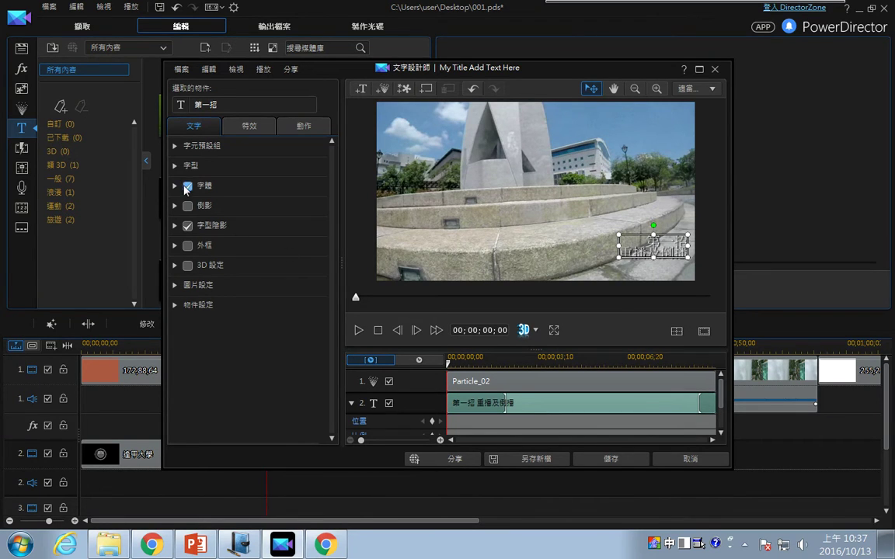
Step: Set the line spacing of the title text to 0 and preview the title over the video
click(175, 166)
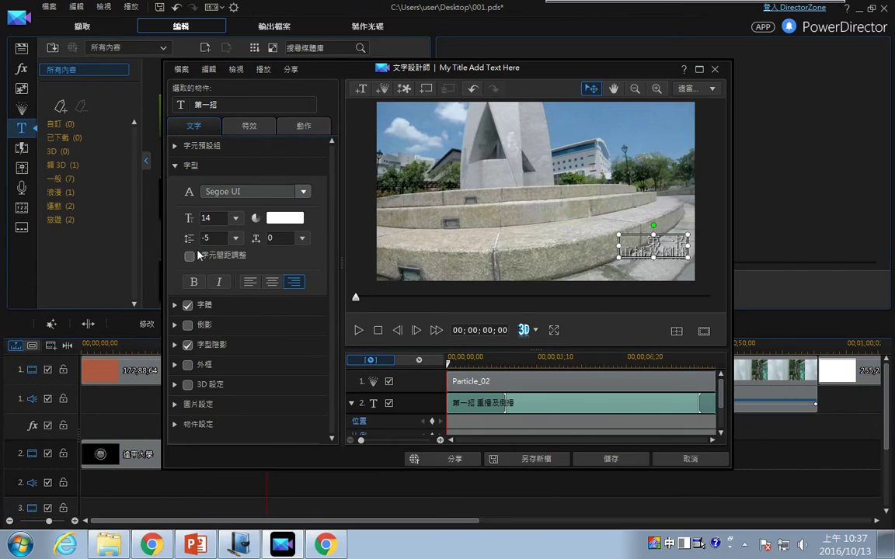
click(240, 242)
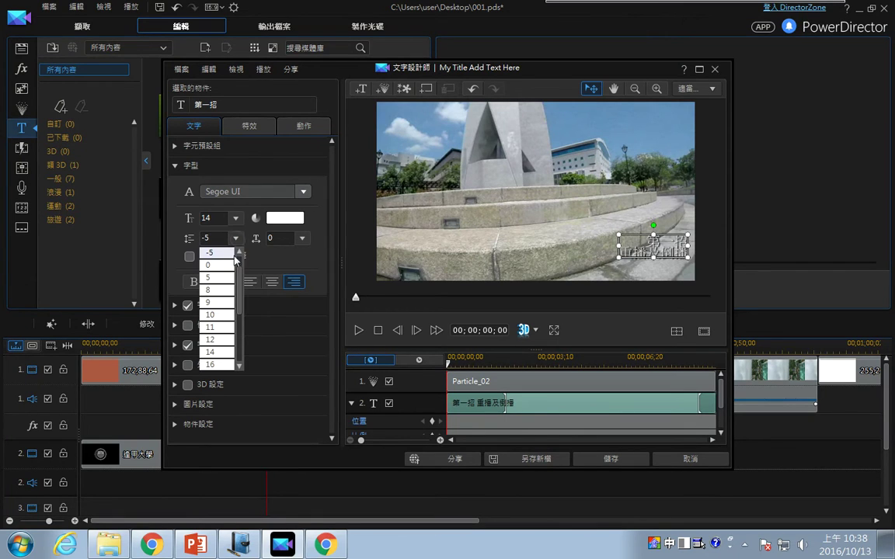
click(218, 265)
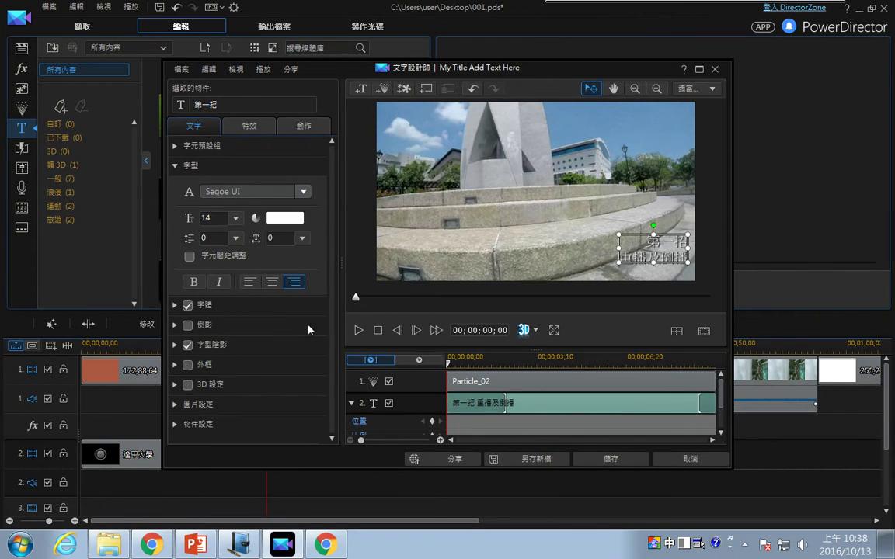
click(359, 333)
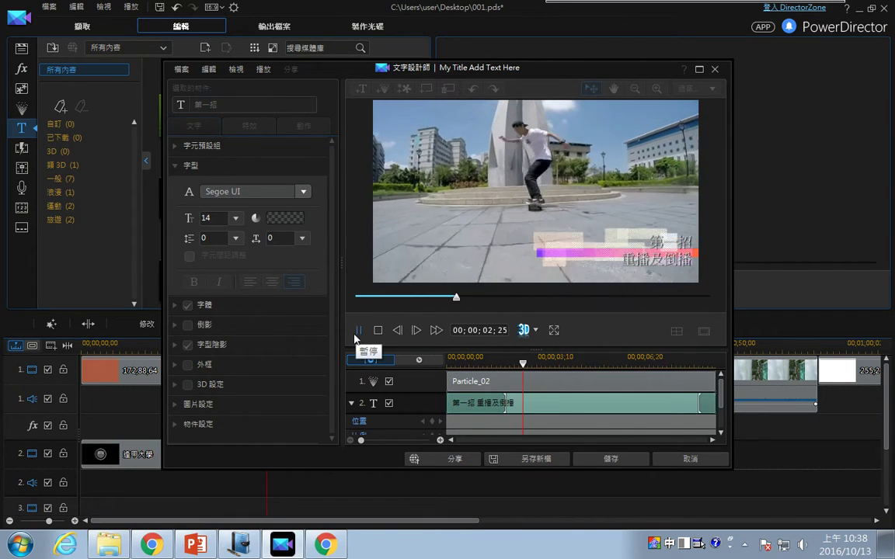
click(358, 331)
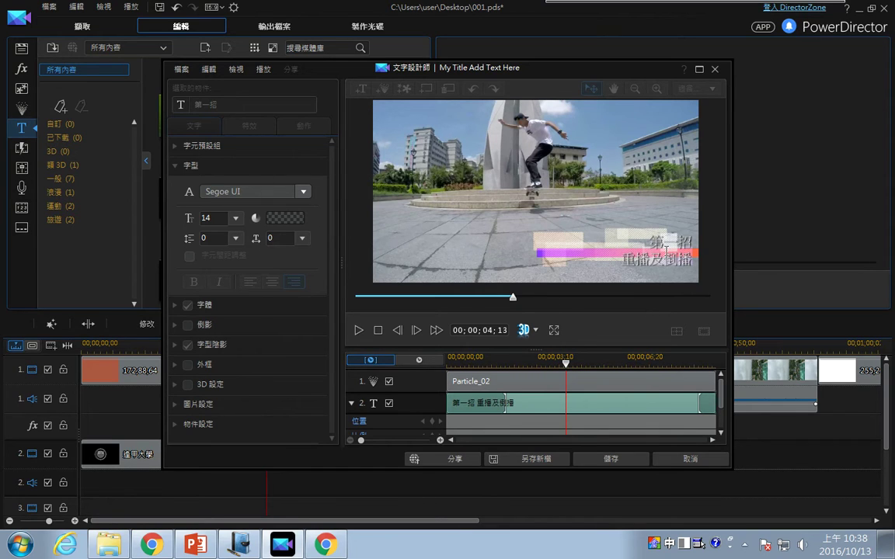
click(378, 331)
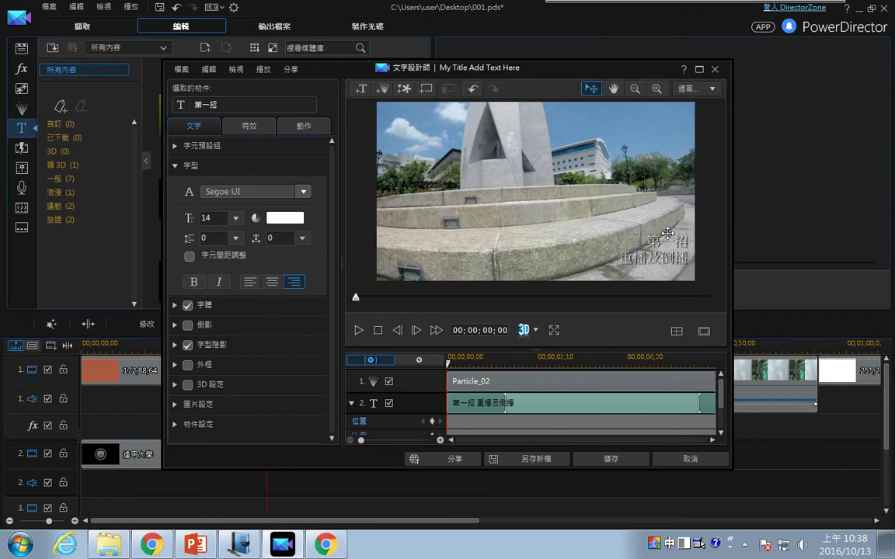
Step: Try dark red as the title text colour and settle on black
click(295, 218)
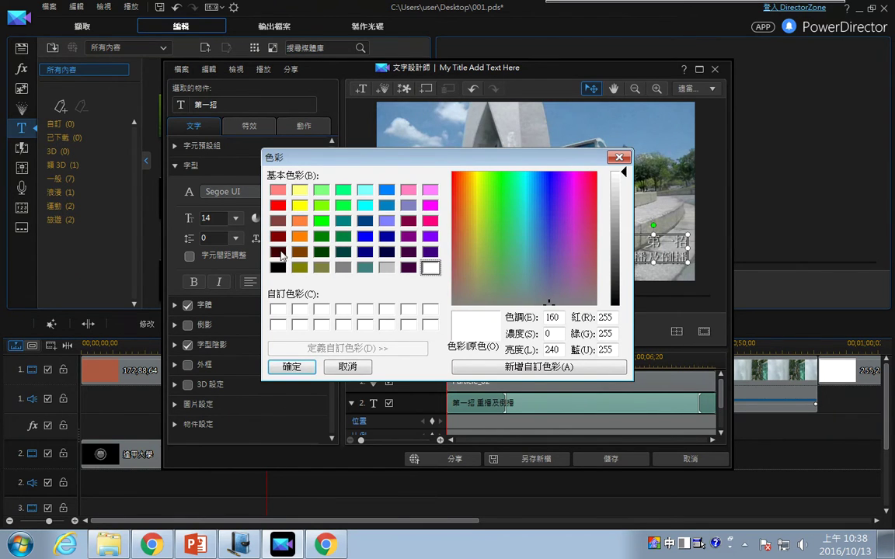
click(277, 236)
click(291, 366)
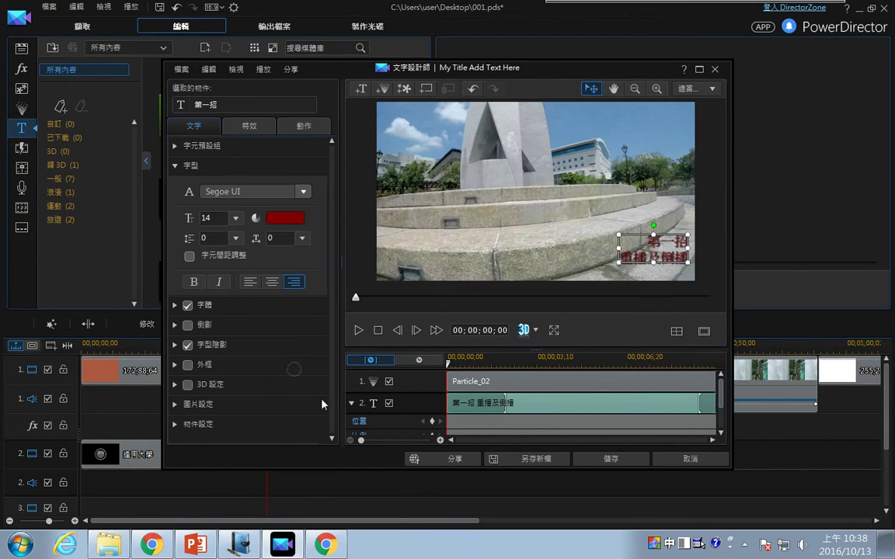
click(295, 223)
click(277, 267)
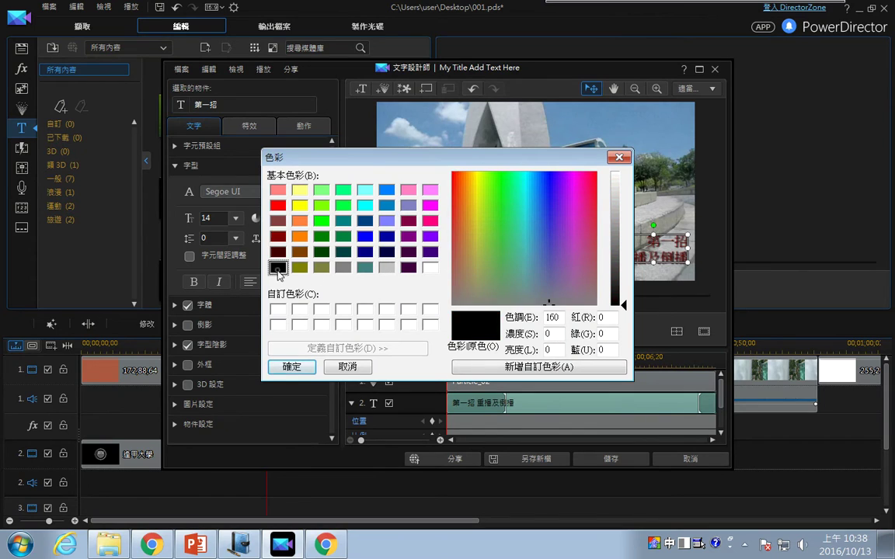
click(291, 367)
Step: Change the title text's font to 微軟正黑體 and its line spacing to -5
click(304, 193)
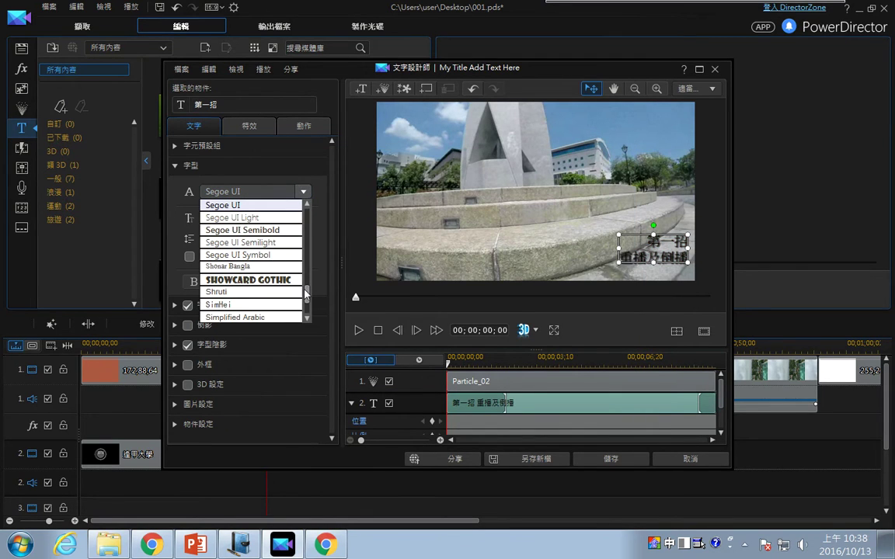
drag(306, 293, 309, 317)
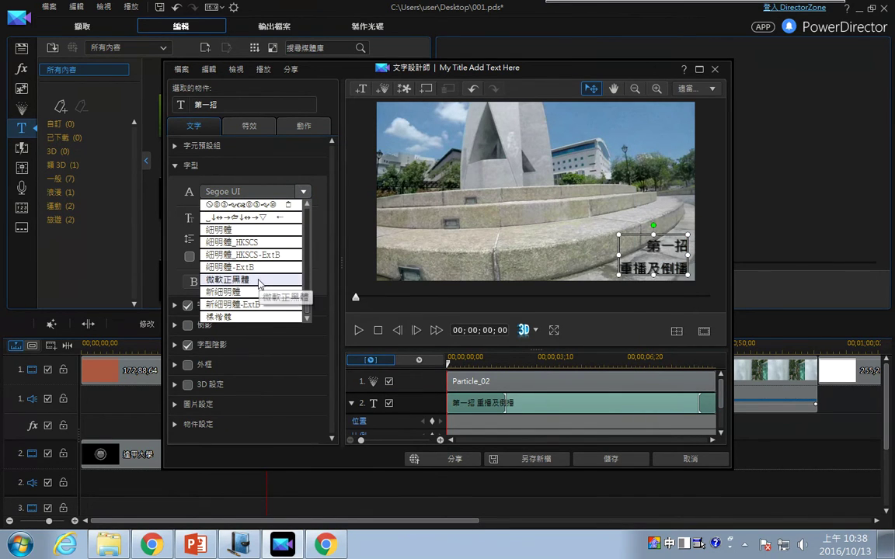
click(248, 280)
click(231, 241)
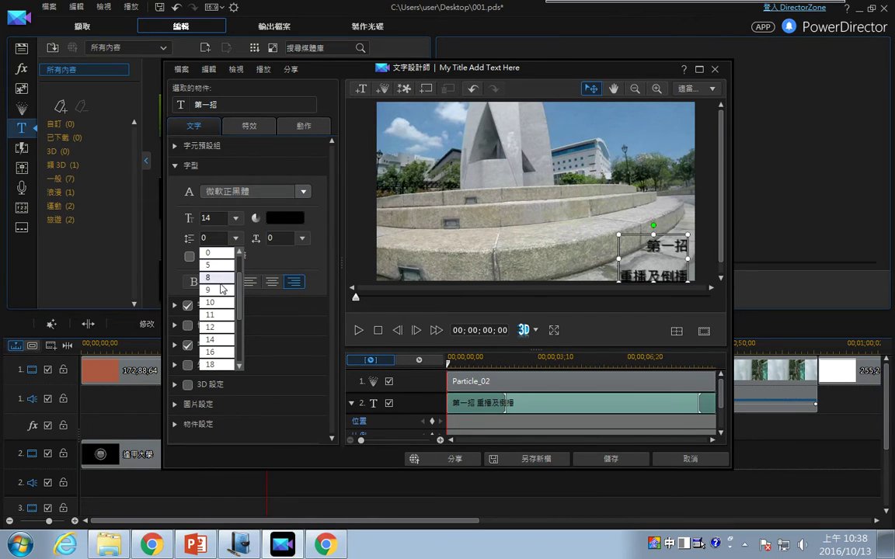
click(210, 278)
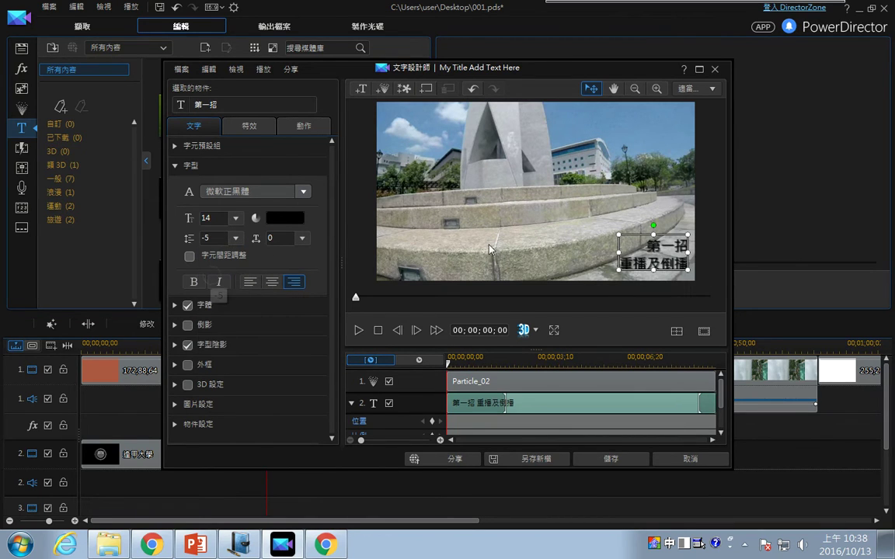
Step: Move the title text slightly up and left over the coloured bars and preview the title
drag(658, 231, 646, 224)
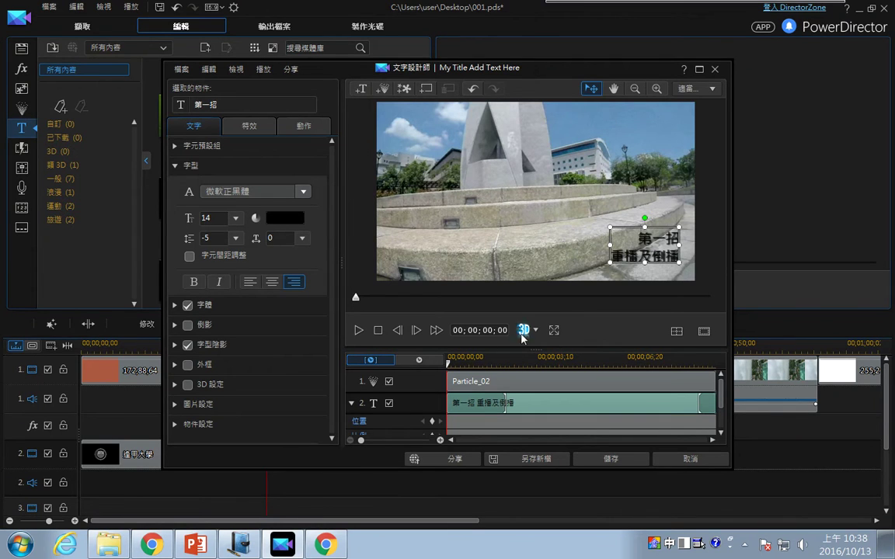
click(359, 332)
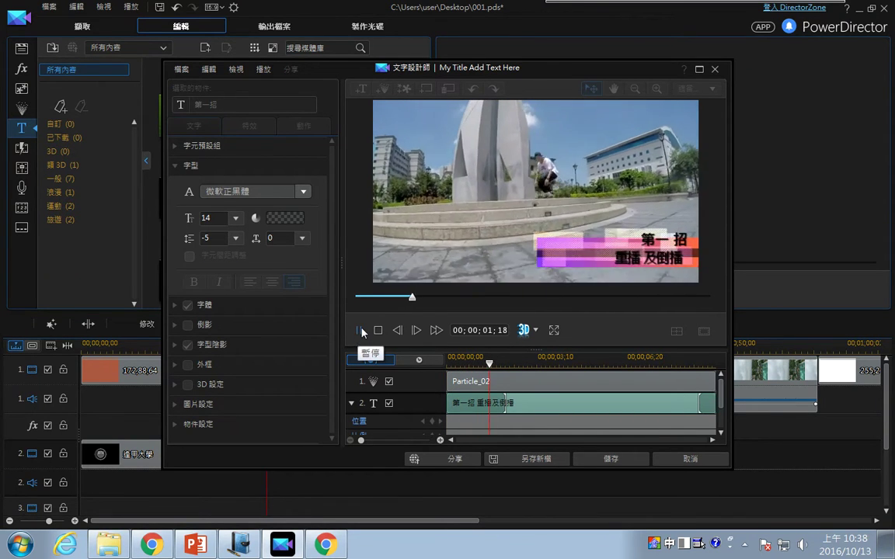
click(360, 331)
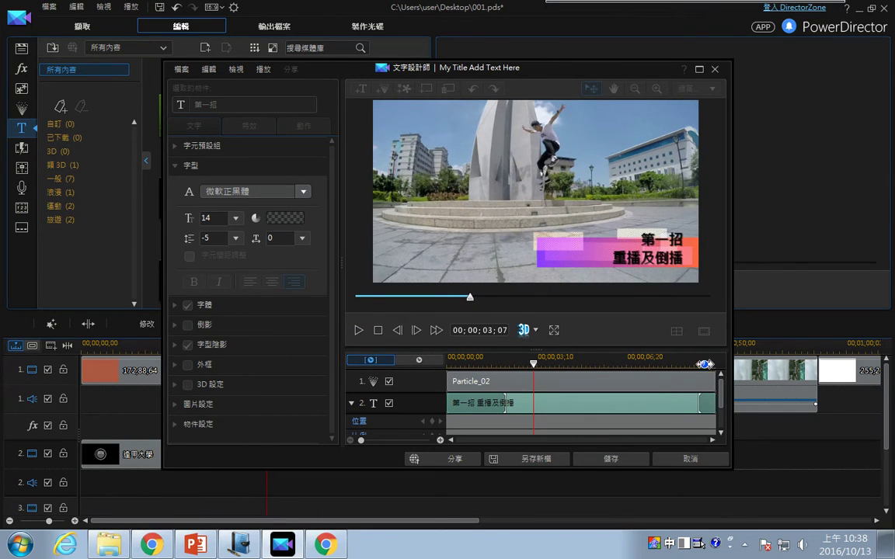
Step: Save the edited title as a custom template named 招式說明 and save the changes to the clip
click(534, 462)
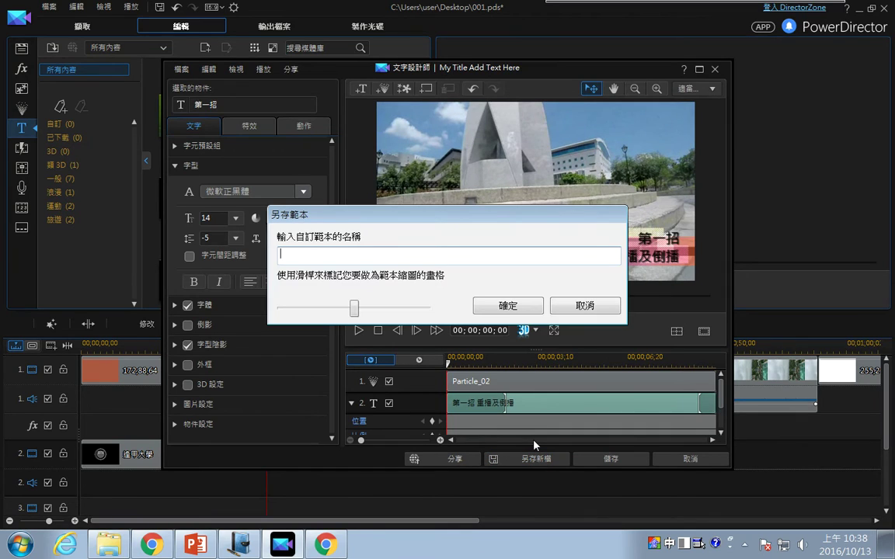
text(qsdh)
key(BackSpace)
key(BackSpace)
text(qshr)
key(Escape)
text(1hs)
key(Escape)
key(BackSpace)
text(hshr)
key(Escape)
text(hs)
key(Escape)
text(qshr qshr ip)
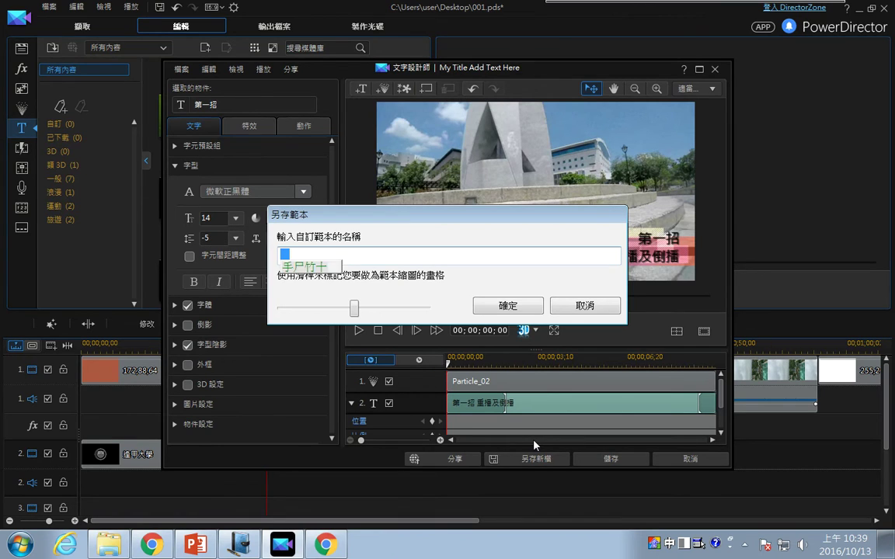
key(space)
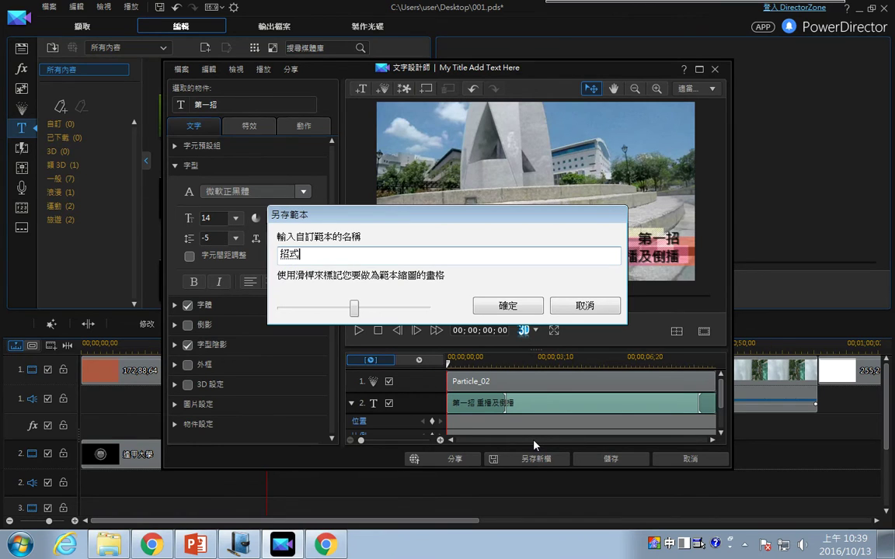
text(說明)
key(BackSpace)
text(說)
click(491, 304)
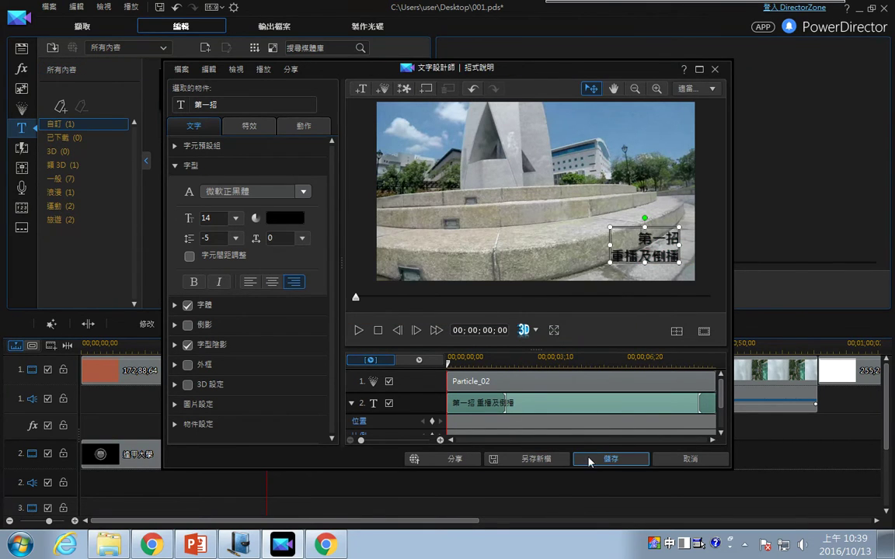
click(587, 458)
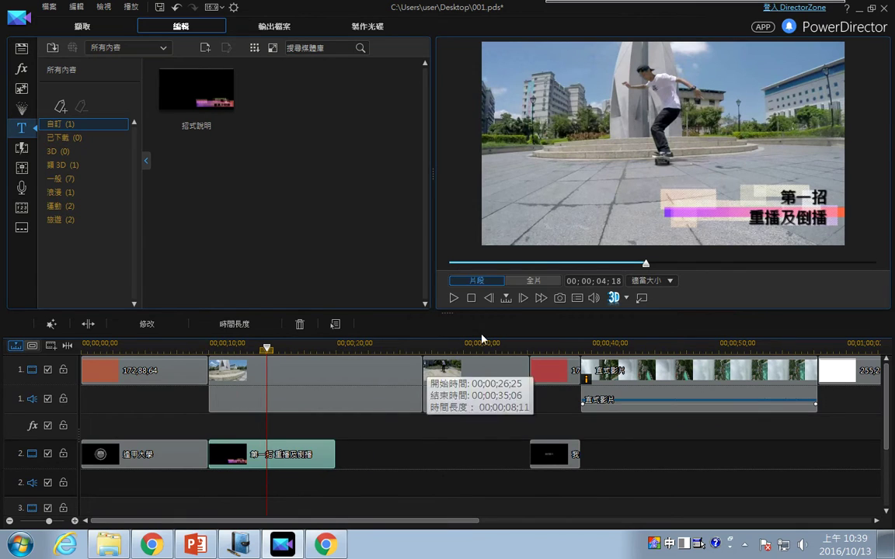
Step: Play the title over the skateboard video and trim the end of the 第一招 title clip to about 9 seconds
click(454, 299)
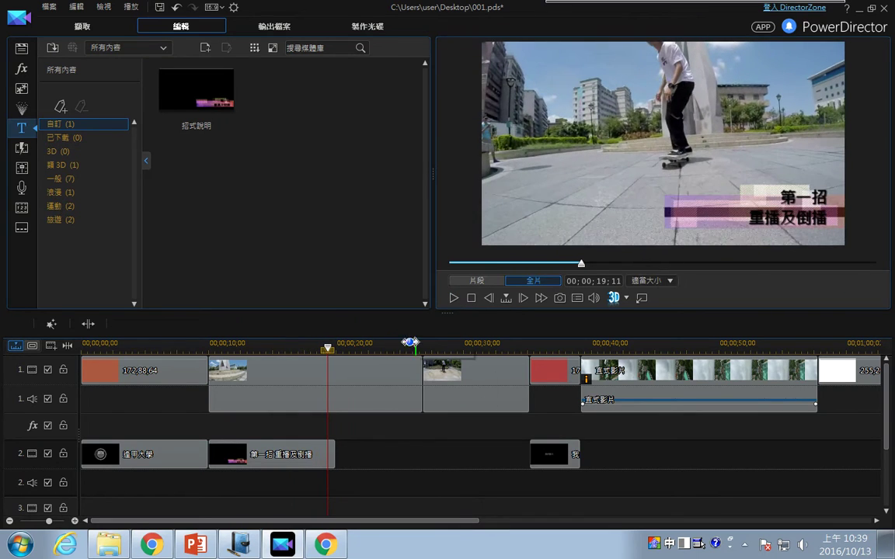
click(329, 455)
drag(333, 451, 323, 459)
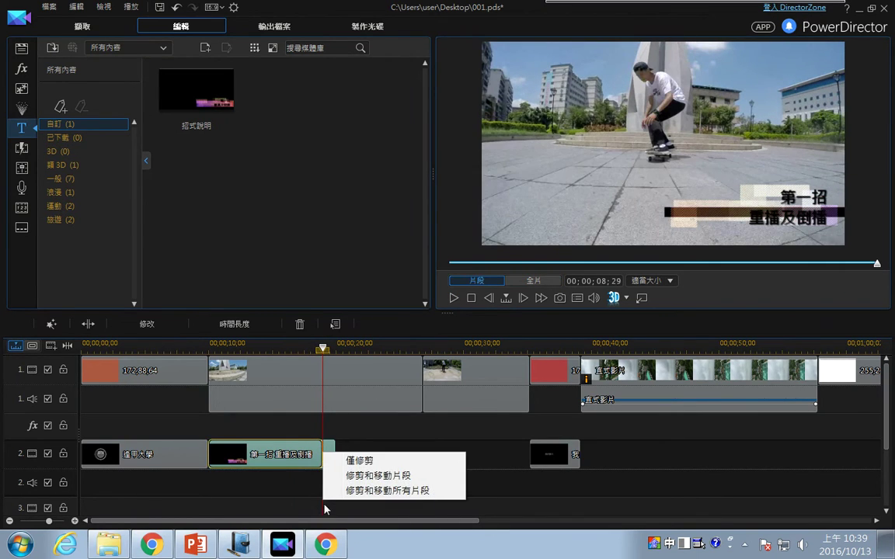
click(349, 492)
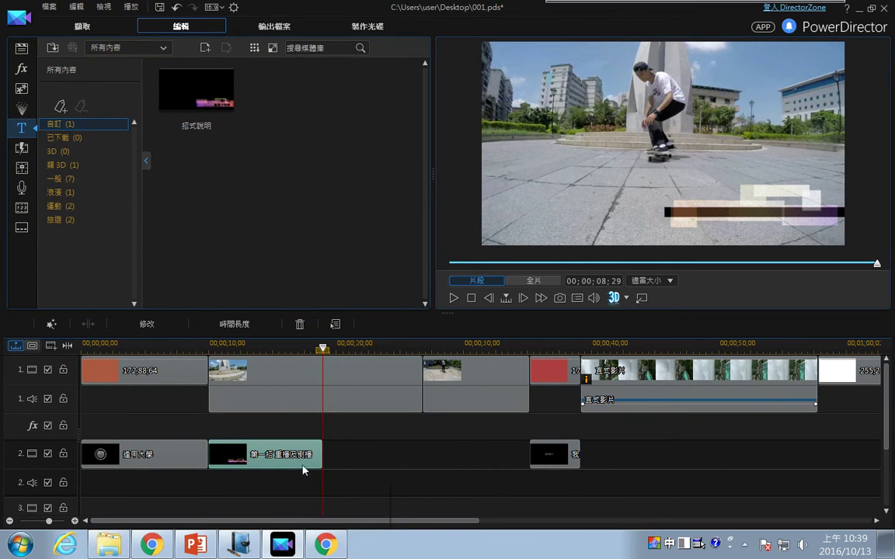
Step: Trim the start of the 第一招 title to about 00;00;11;25 and add another 招式說明 title directly after it on track 2
drag(209, 456, 233, 462)
click(255, 515)
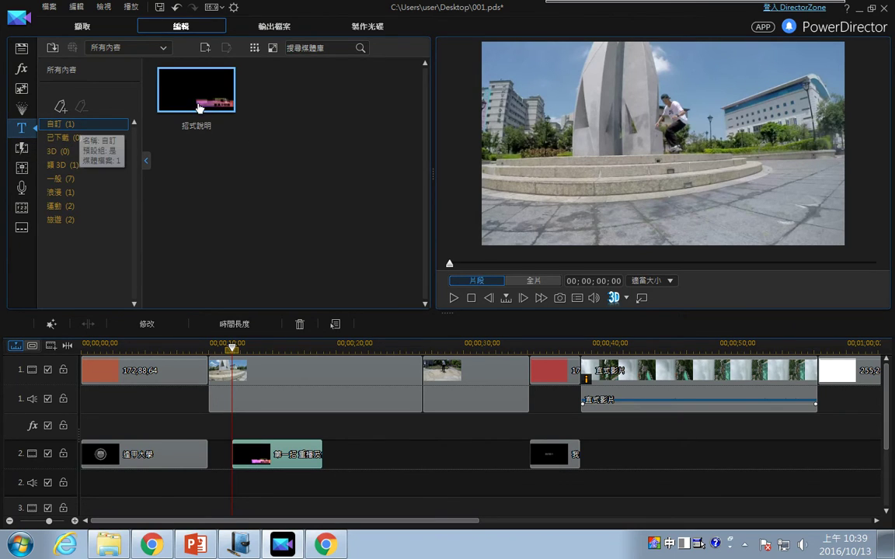
drag(206, 105, 324, 462)
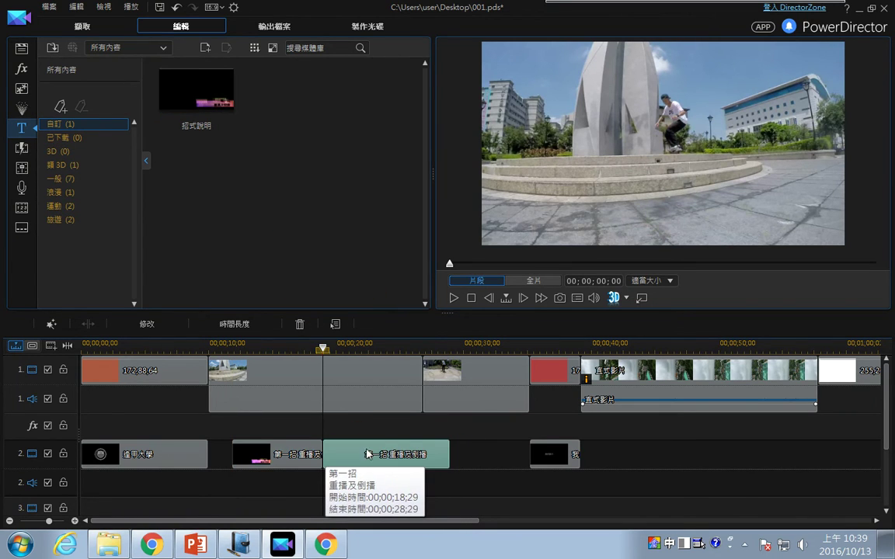
Step: Play to find where the second trick begins and trim only the start of the second 招式說明 title to about 00;00;21;16
click(453, 299)
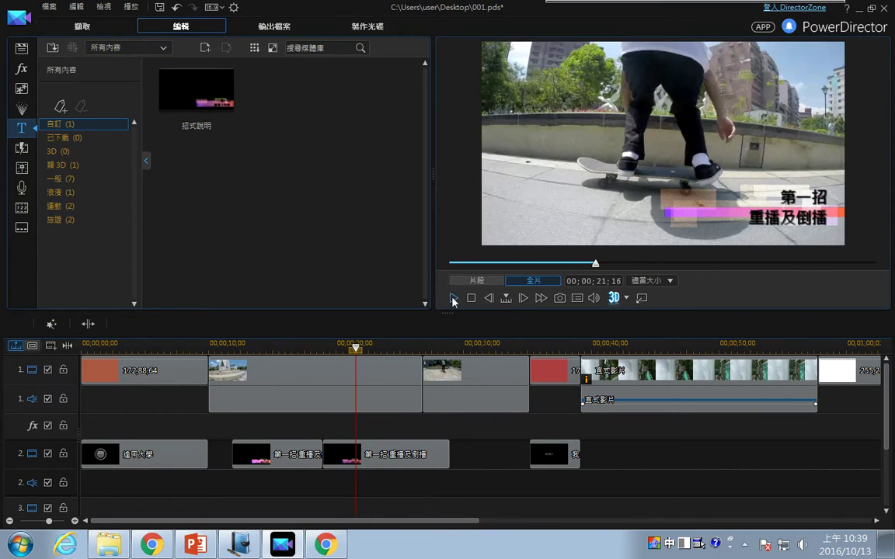
click(453, 299)
click(334, 461)
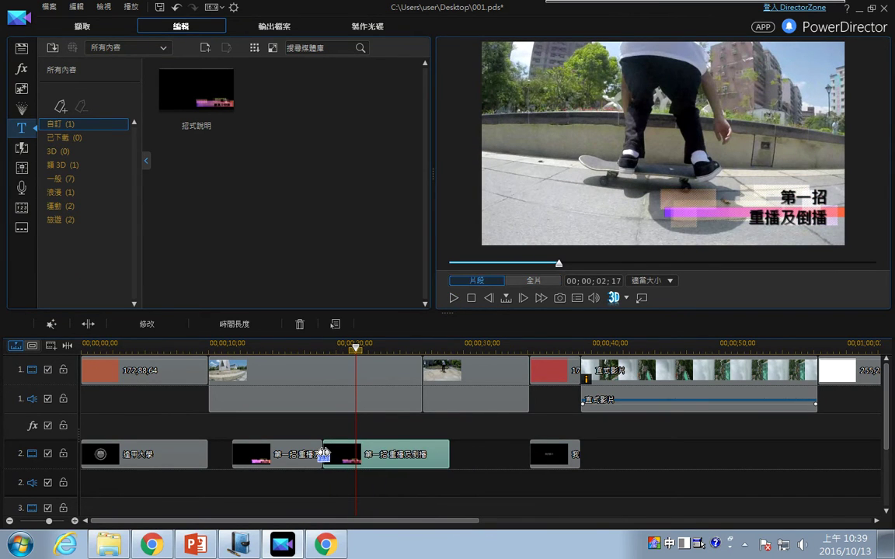
drag(324, 454, 359, 454)
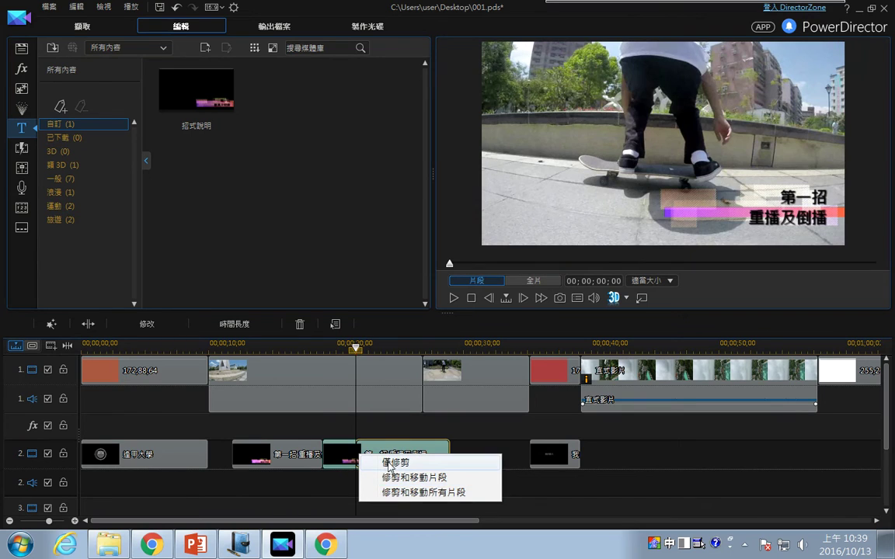
click(384, 493)
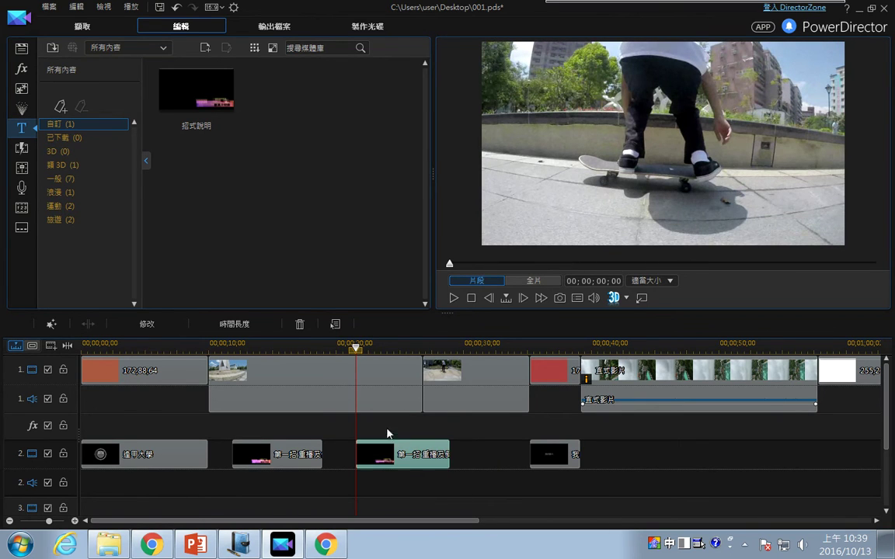
Step: Preview the second trick title and trim its end so the title lasts 3;28
click(454, 298)
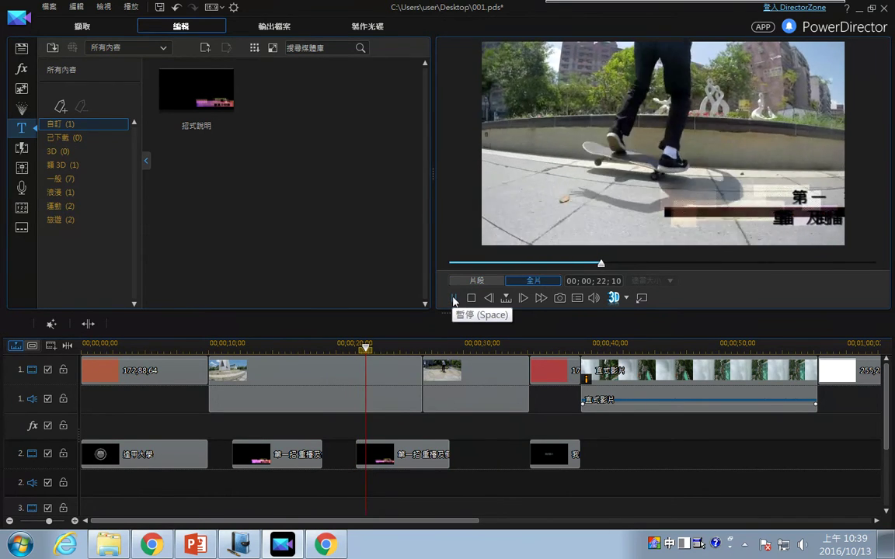
click(454, 299)
click(427, 460)
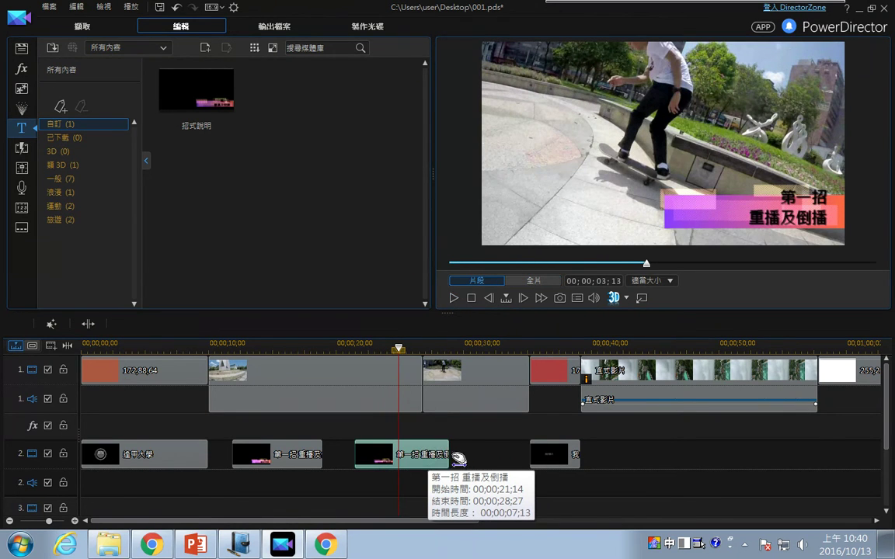
drag(447, 457, 404, 459)
click(425, 464)
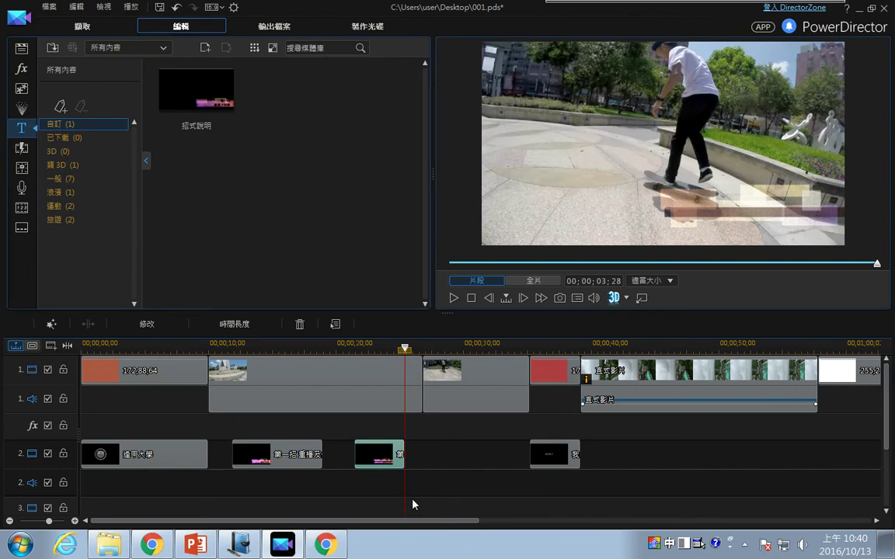
Step: Change the second title's text to 第二招 with 慢動作 on the second line and save the title
double_click(380, 457)
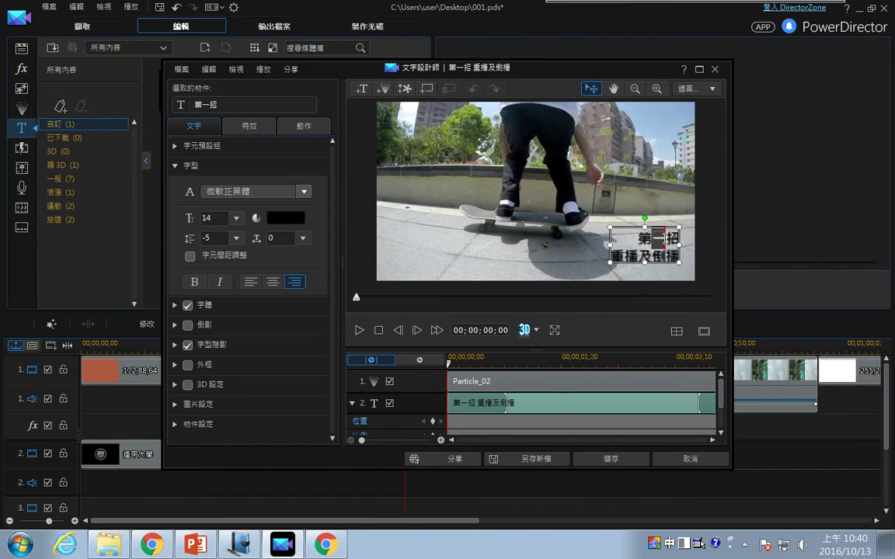
double_click(658, 240)
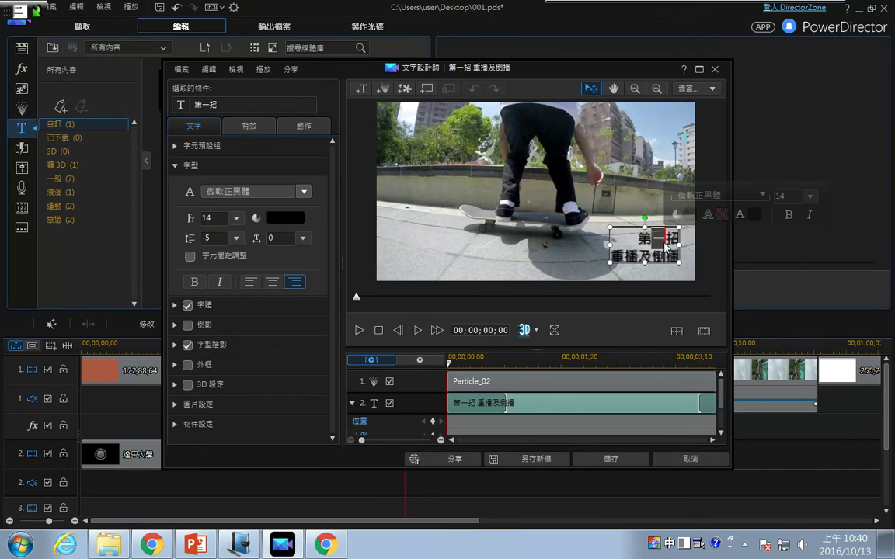
text(二)
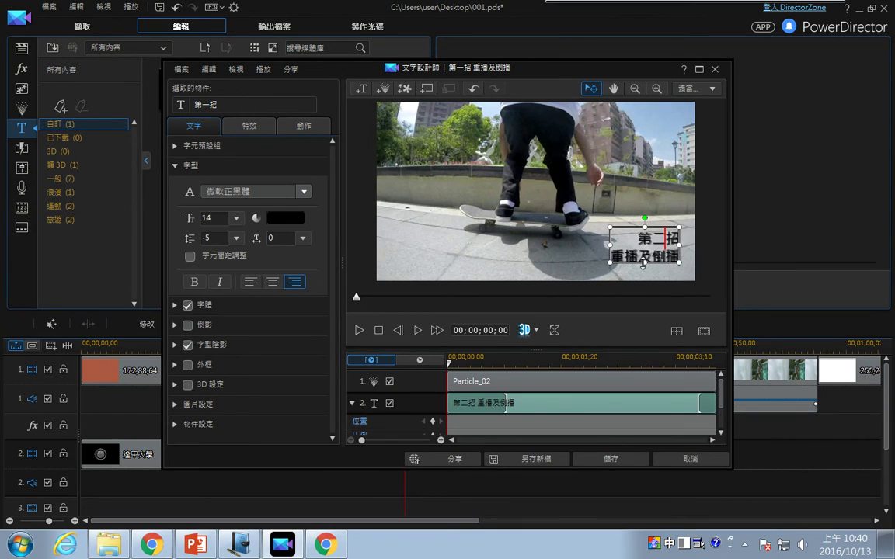
drag(611, 256, 677, 264)
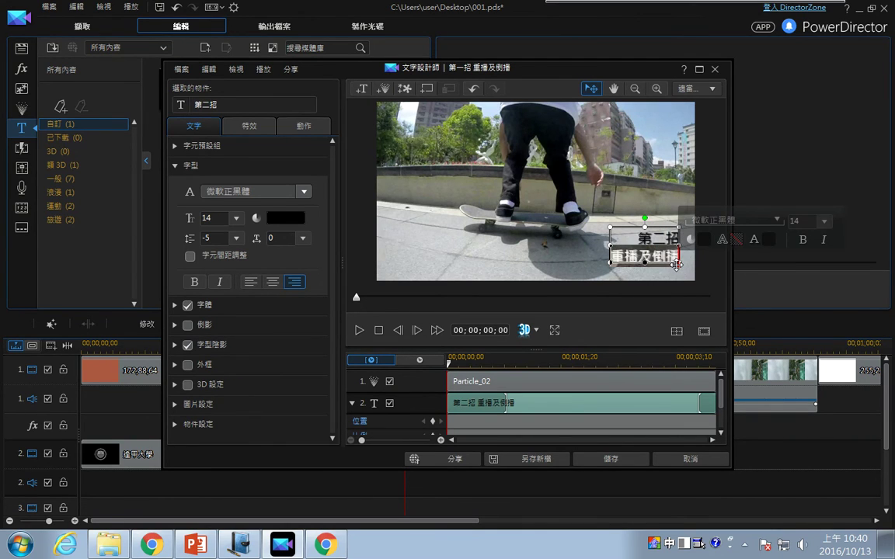
text(慢動作)
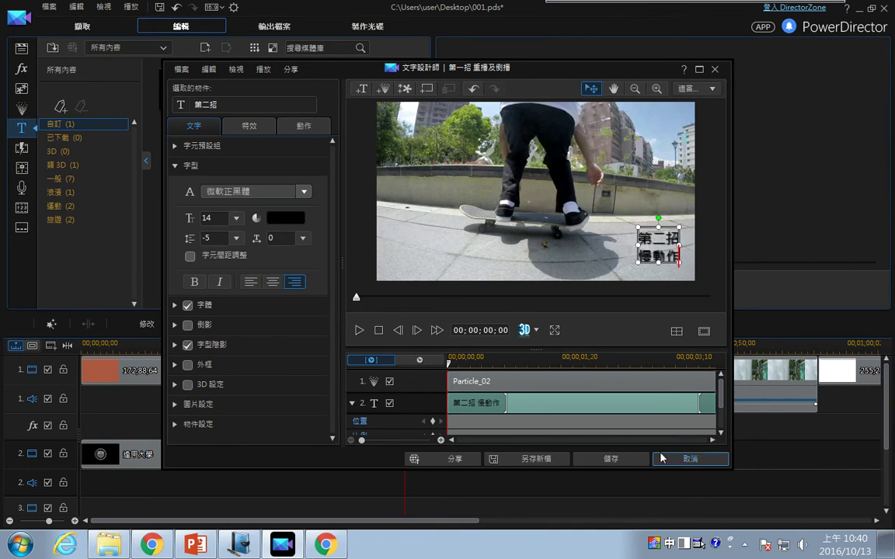
click(620, 460)
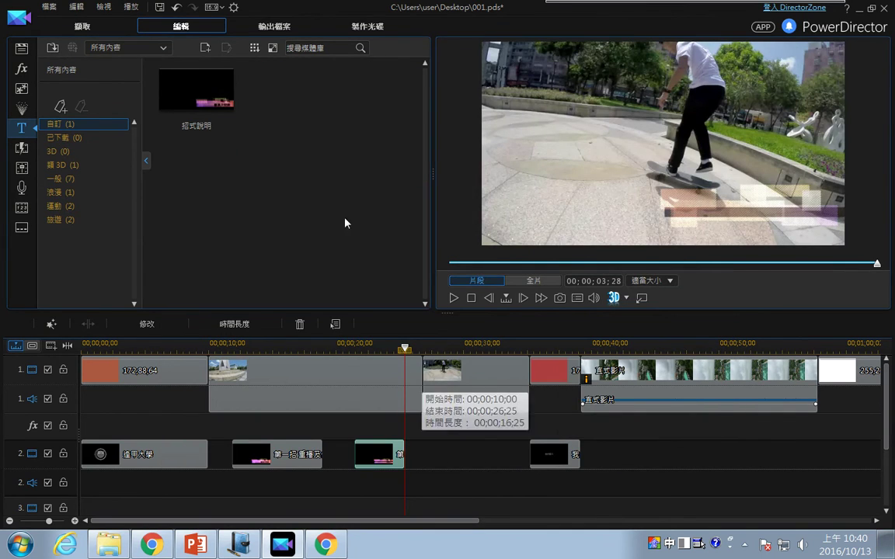
Step: Add a third 招式說明 title about 3 seconds long on track 2 under the last skateboard clip, starting at 00;00;28;19
drag(184, 88, 608, 461)
drag(738, 459, 475, 456)
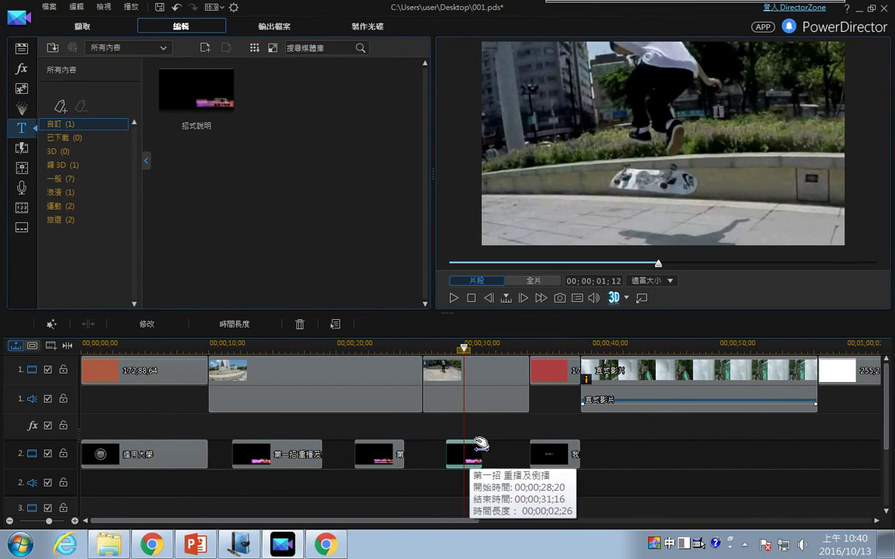
drag(464, 349, 444, 366)
click(447, 373)
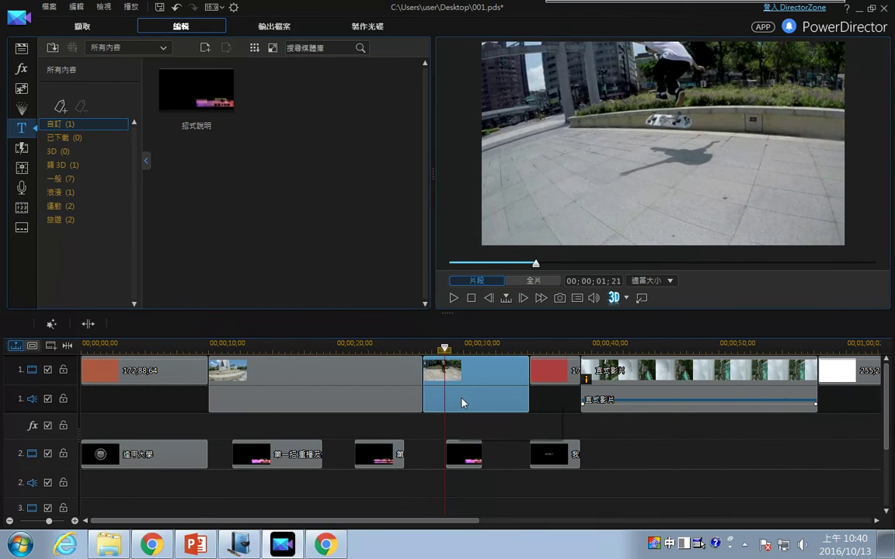
click(464, 454)
drag(473, 459, 472, 461)
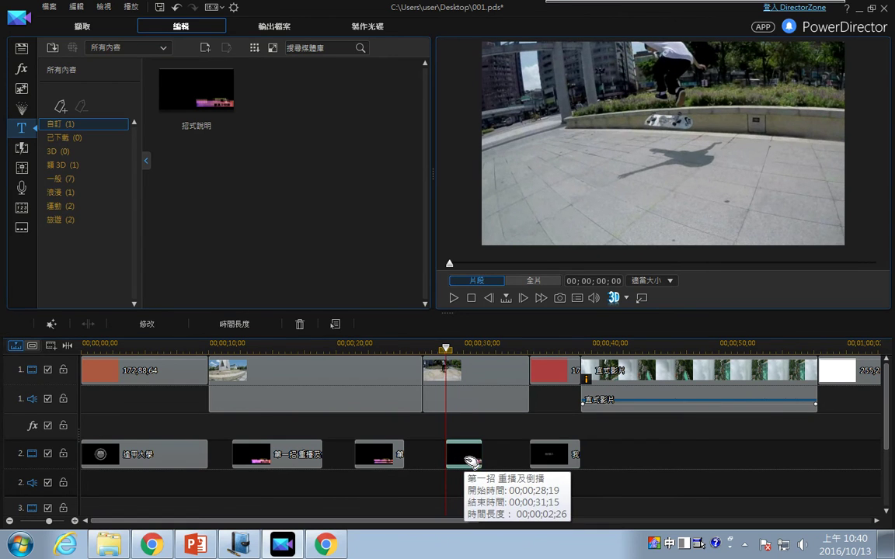
Step: Preview the third trick title and trim its end to 00;00;31;01
click(455, 302)
click(454, 299)
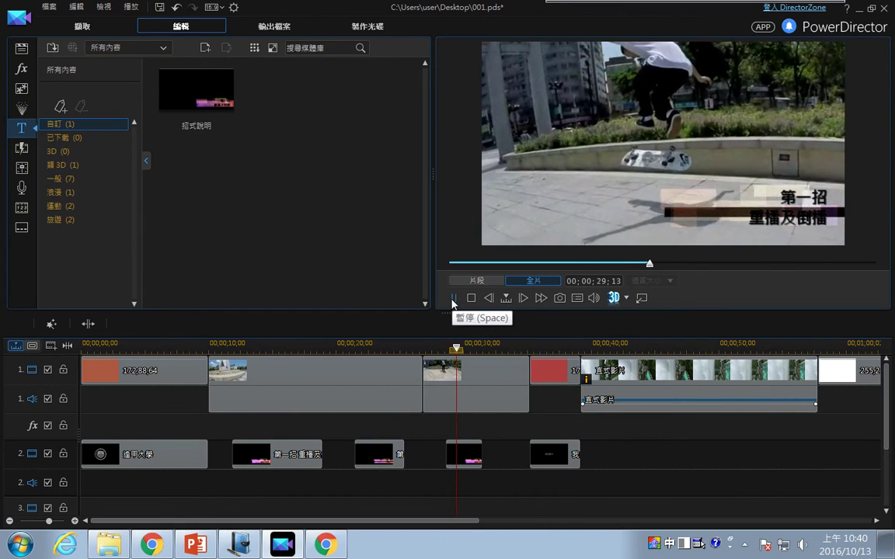
click(454, 299)
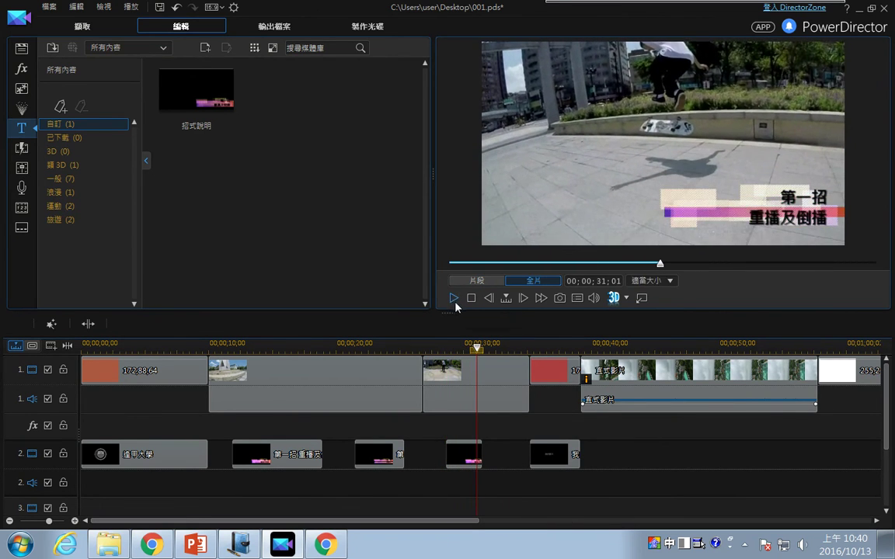
click(479, 461)
drag(482, 458, 477, 458)
click(506, 466)
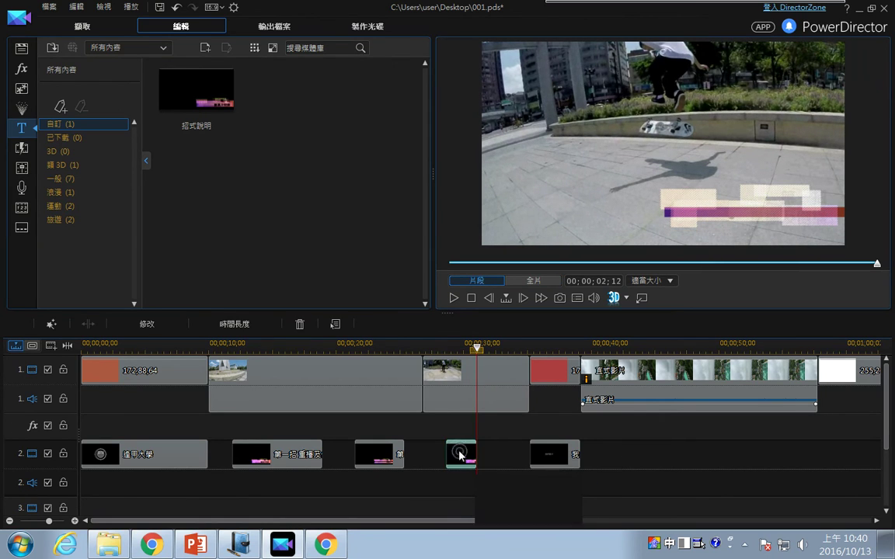
double_click(460, 460)
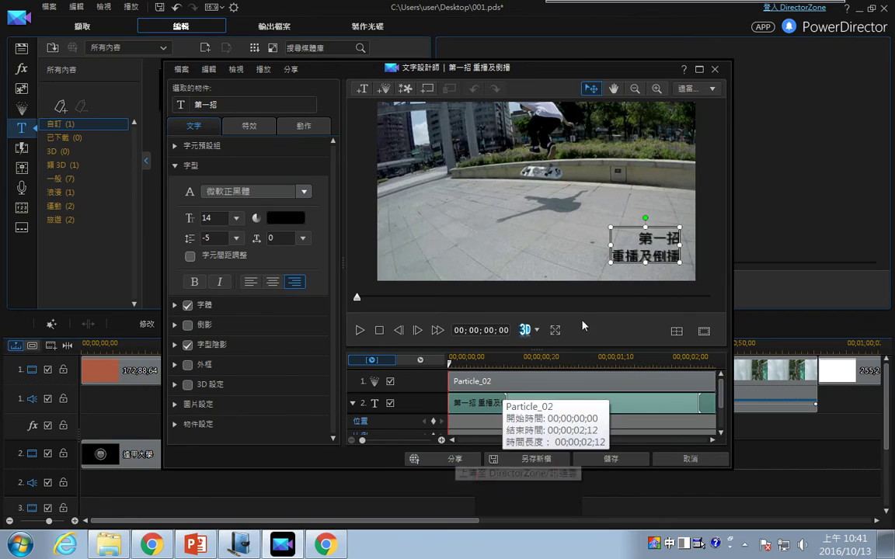
drag(644, 262, 644, 258)
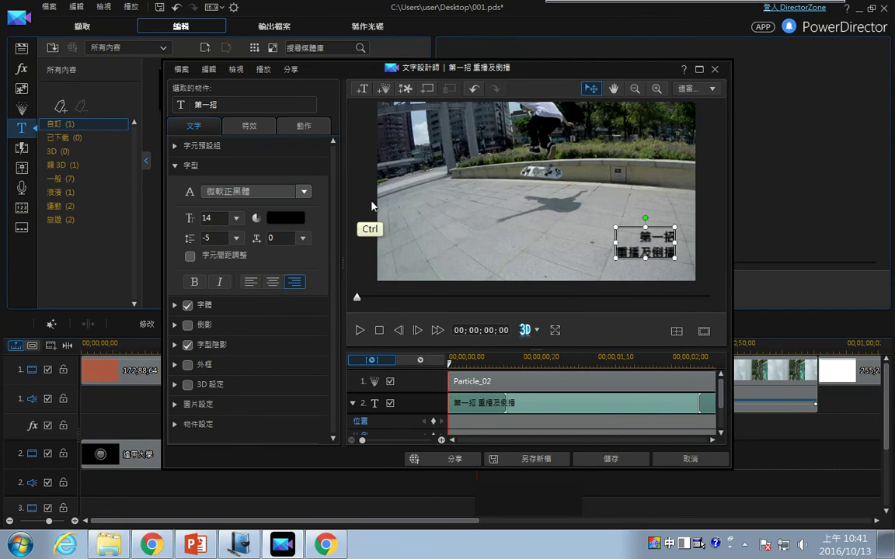
key(ctrl+z)
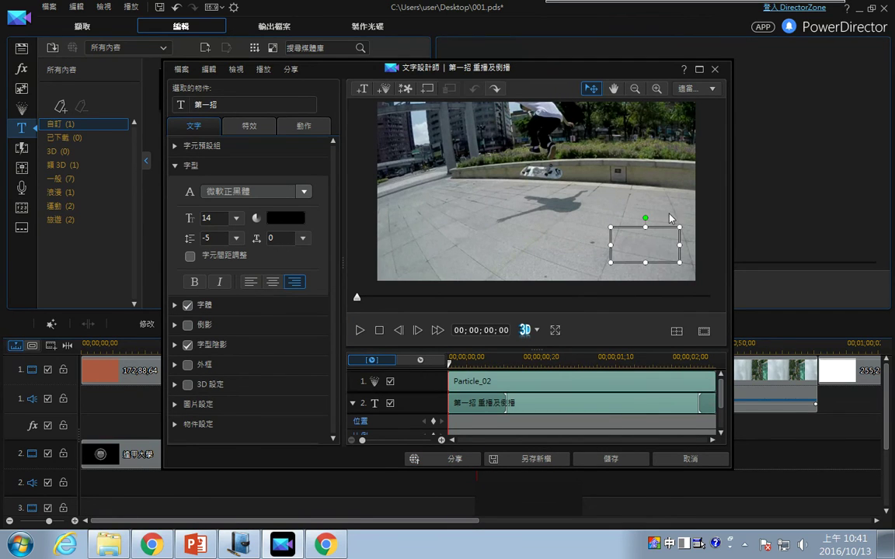
click(687, 459)
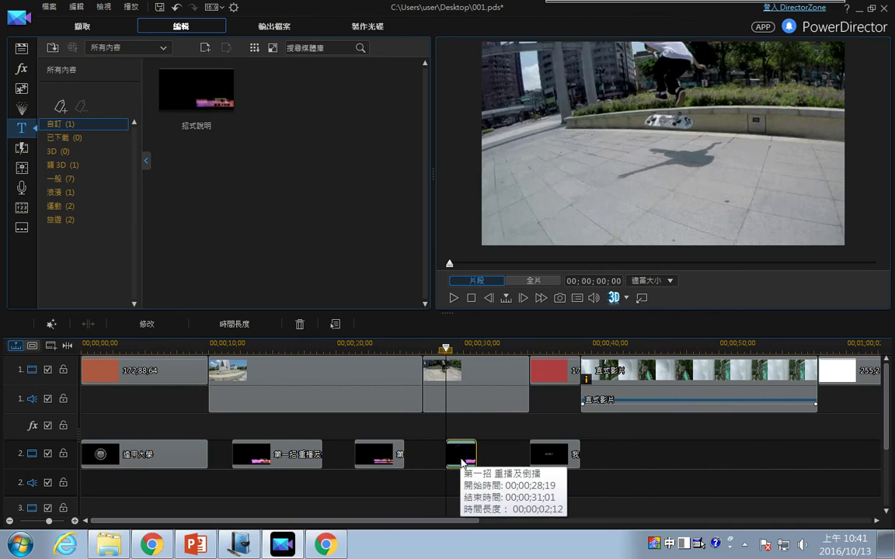
Step: Change the third title's text to 第三招 with 凍結畫格 on the second line and save the title
double_click(461, 454)
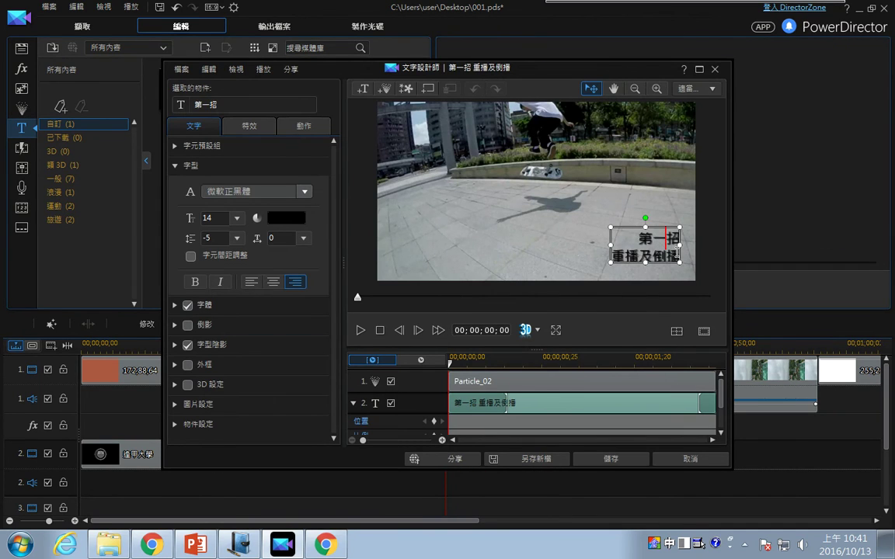
key(BackSpace)
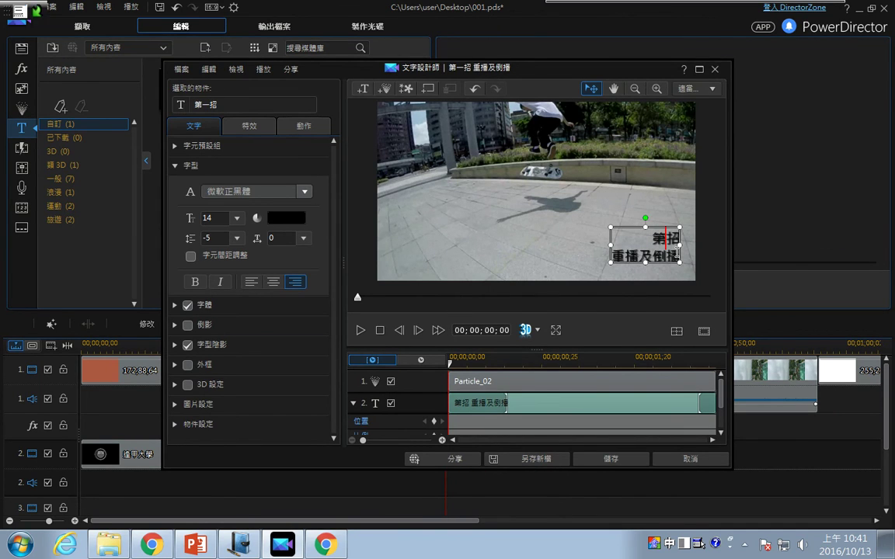
text(三)
drag(617, 257, 682, 263)
text(凍結畫格)
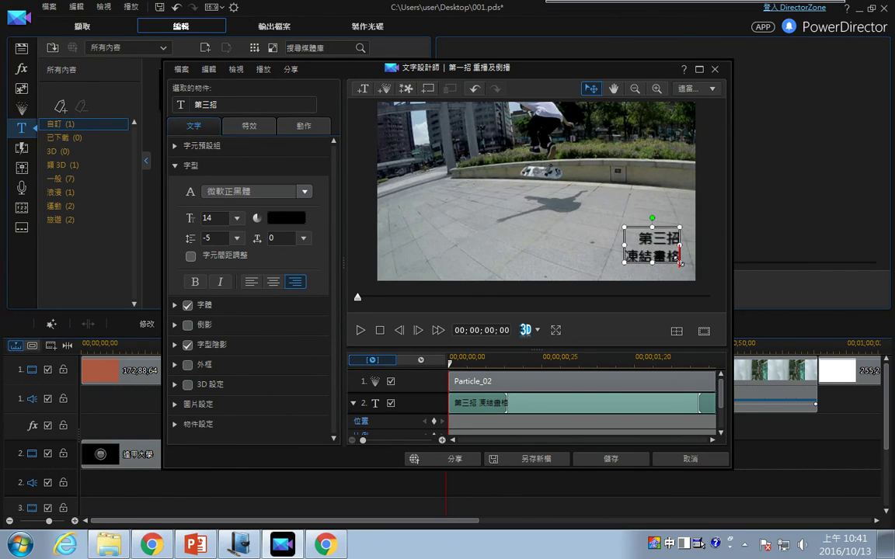
click(638, 462)
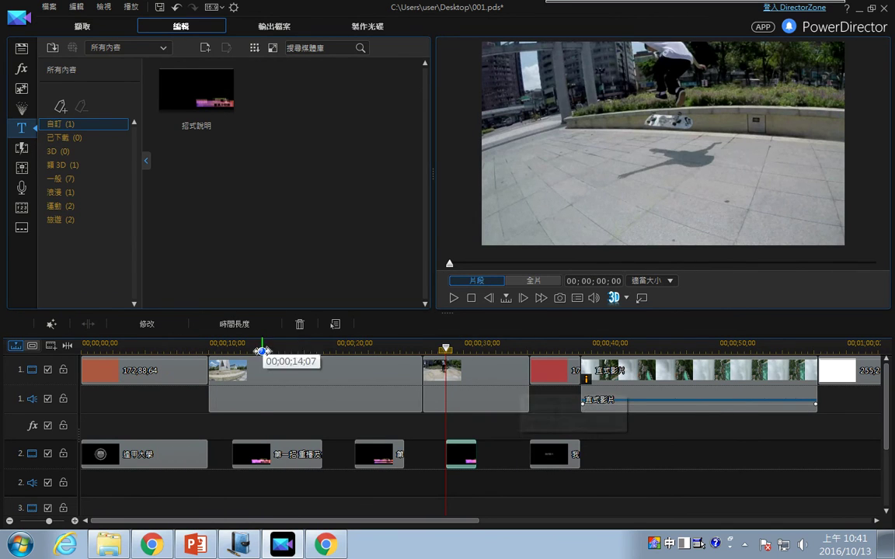
Step: Play the whole movie from the 第一招 title through to the 我的影片 title to check the trick captions
click(257, 454)
click(534, 281)
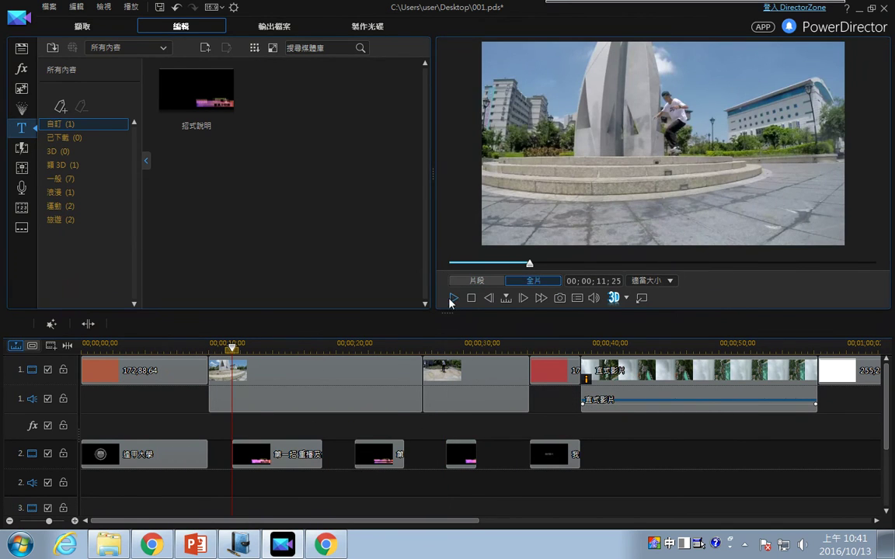
click(453, 298)
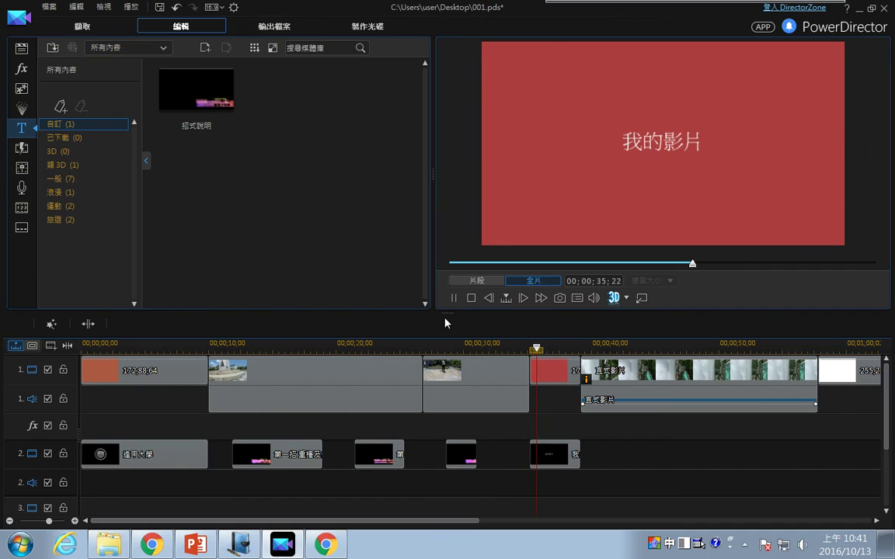
click(553, 459)
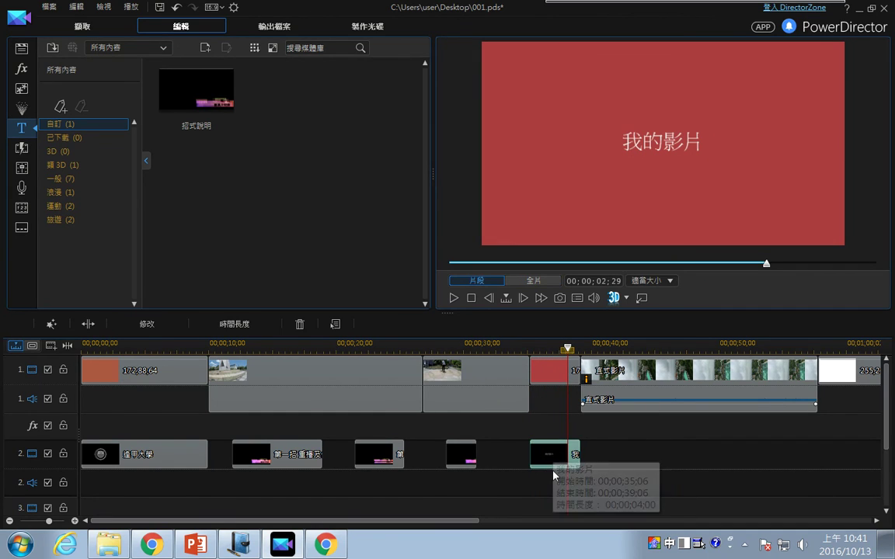
Step: End the classroom screen broadcast and return to the 多媒體網路教室 control window
mouse_move(592, 5)
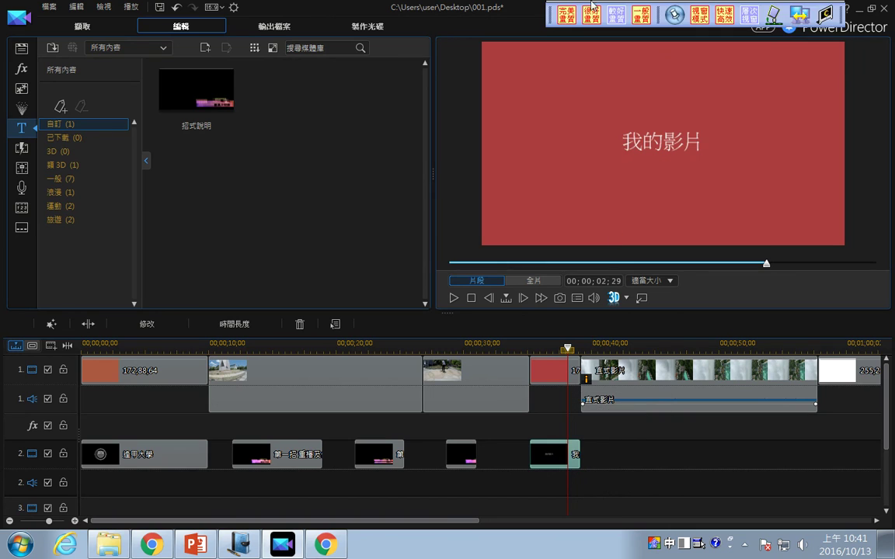
click(823, 15)
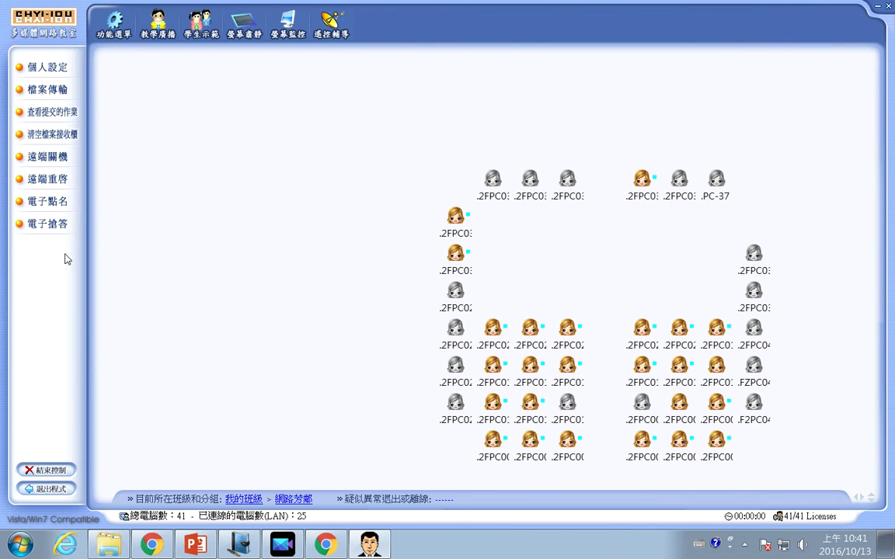